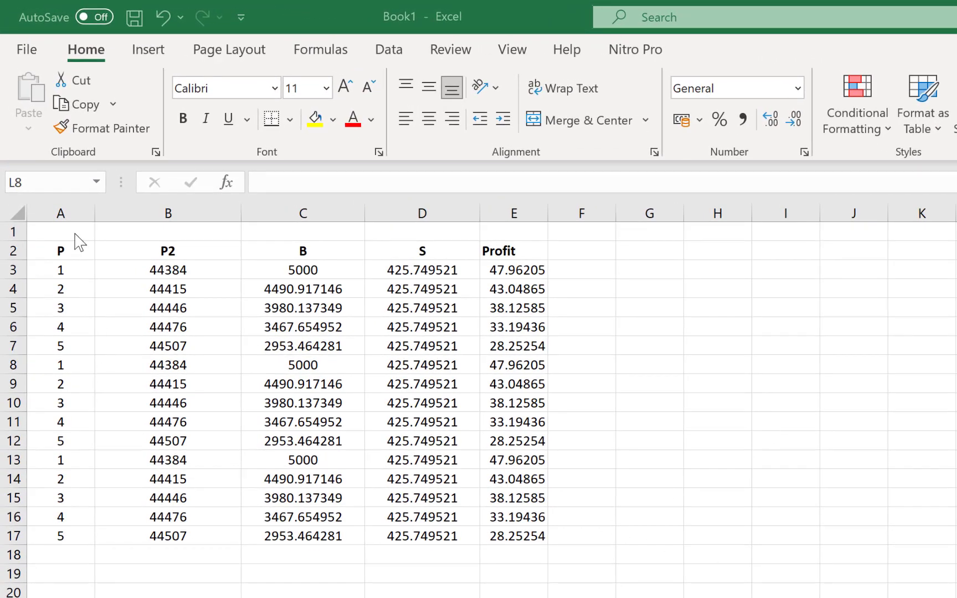
# Step: Enter the heading 'P' in cell A2
pyautogui.click(59, 250)
pyautogui.write('P')
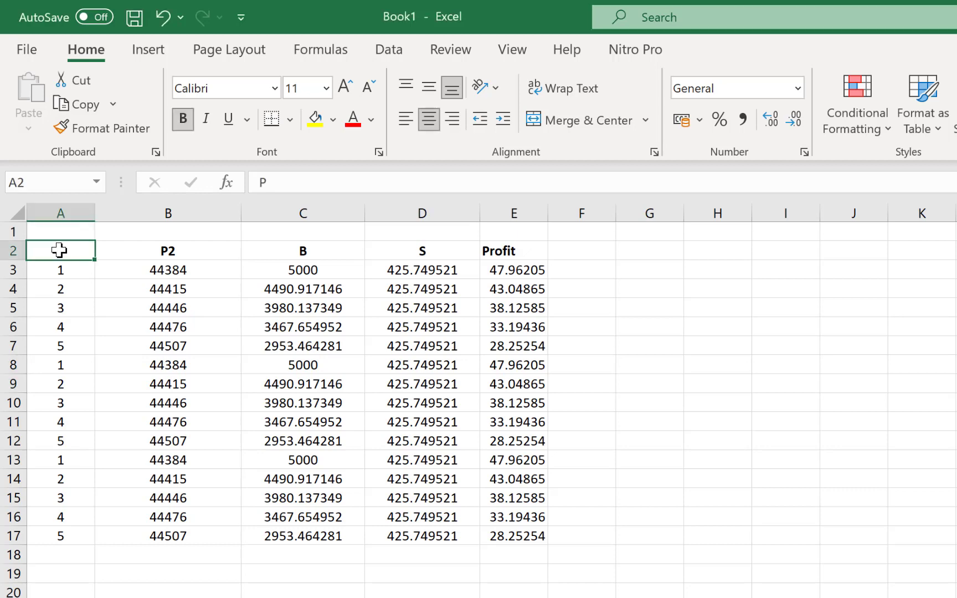
pyautogui.click(80, 397)
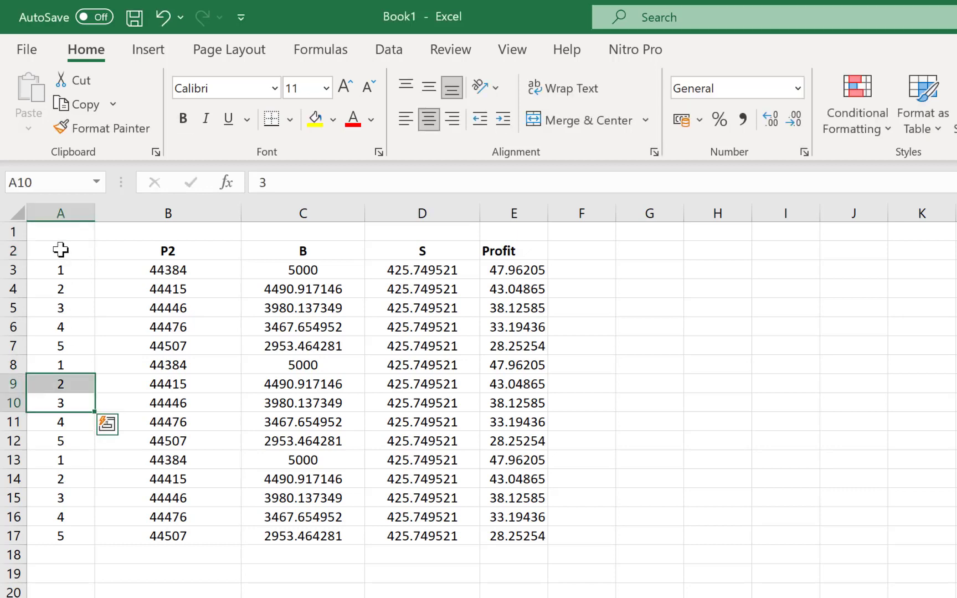
# Step: Move the P column block A2:A17 to F2:F17, right of Profit
pyautogui.moveTo(62, 250); pyautogui.dragTo(64, 542)
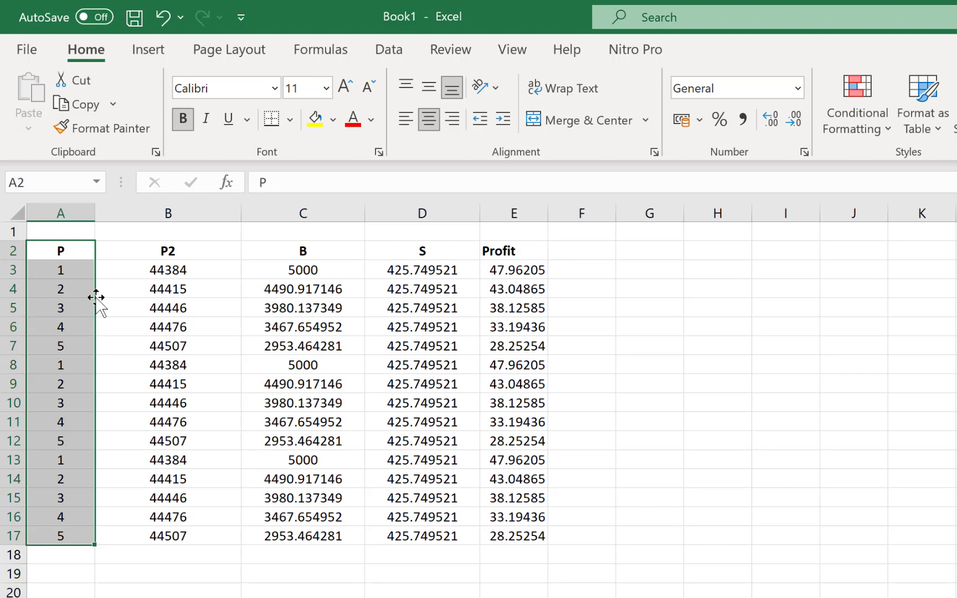
pyautogui.moveTo(96, 297); pyautogui.dragTo(590, 303)
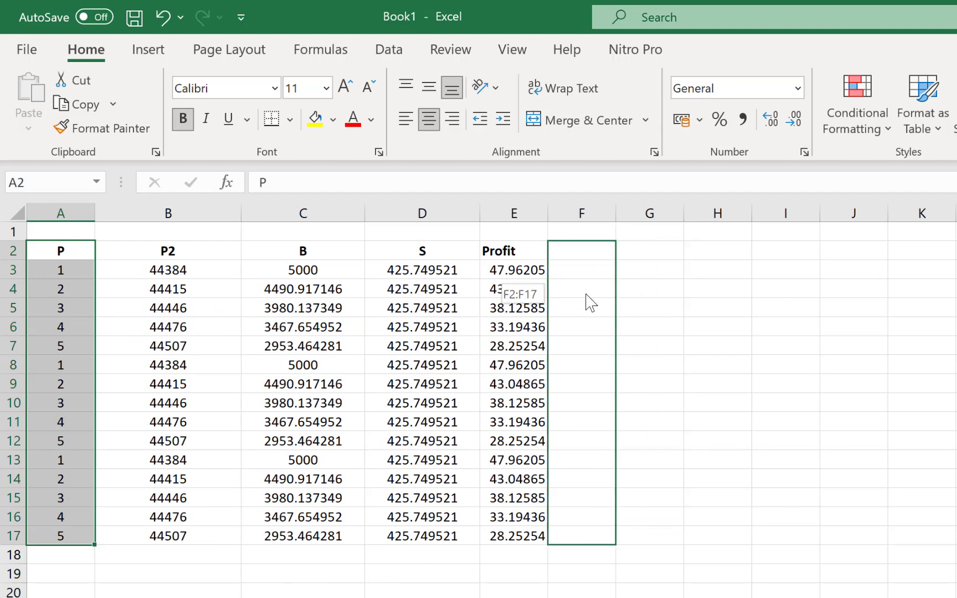
pyautogui.moveTo(586, 295); pyautogui.dragTo(591, 288)
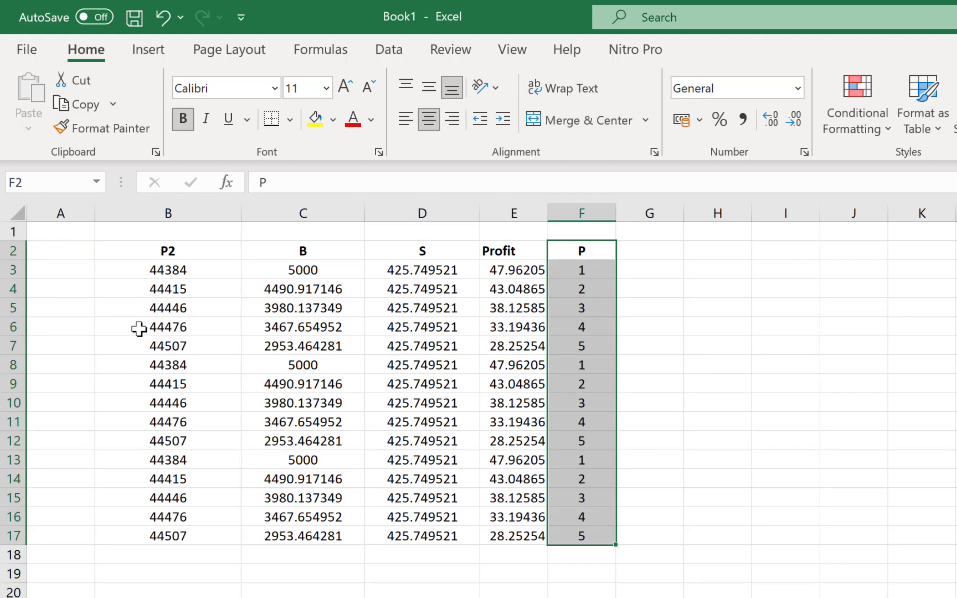
# Step: Drag block B6:F11 down to B18:F23, then move it to G8:K13
pyautogui.moveTo(138, 329); pyautogui.dragTo(557, 428)
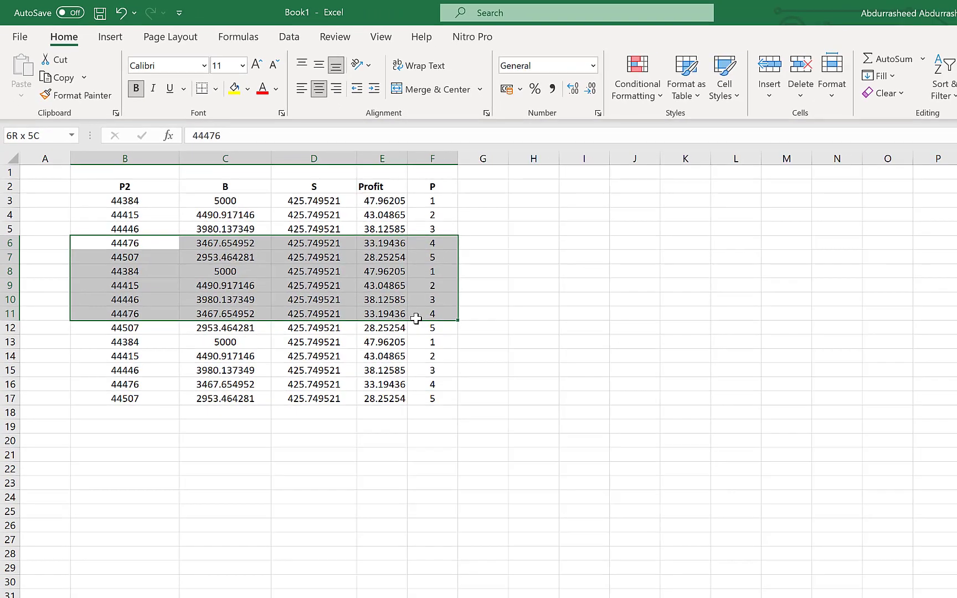
pyautogui.moveTo(416, 319); pyautogui.dragTo(416, 319)
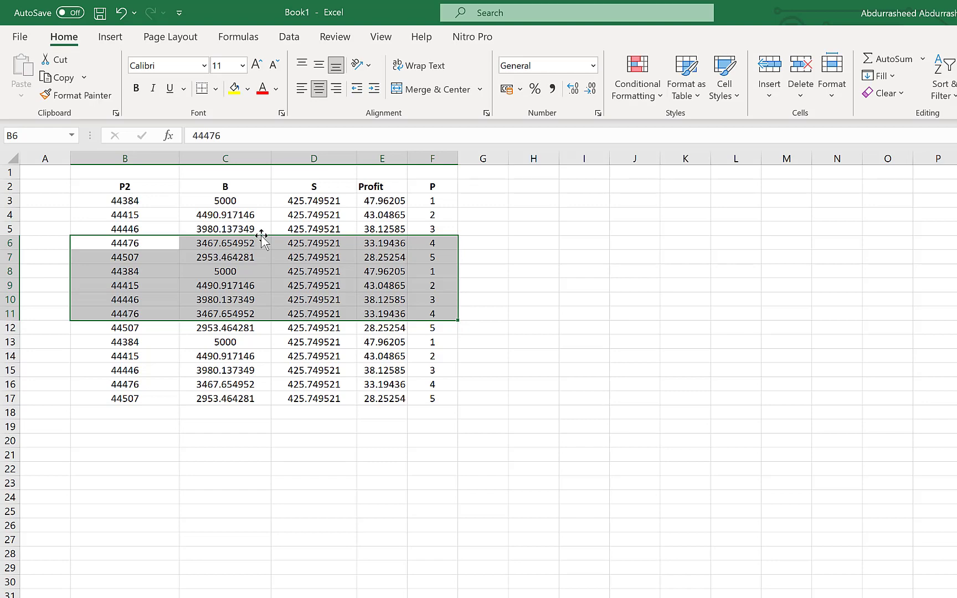
pyautogui.moveTo(261, 238); pyautogui.dragTo(218, 408)
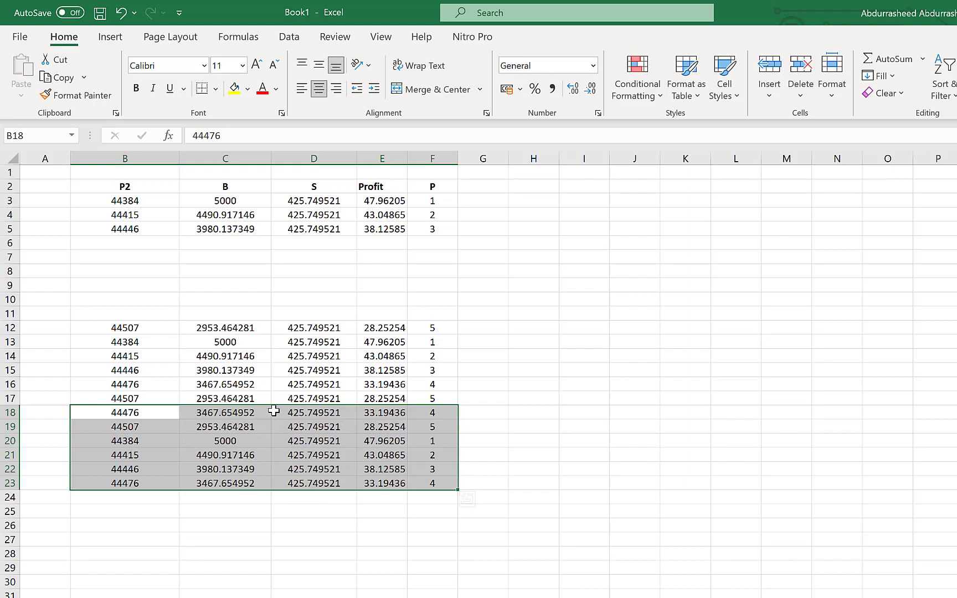
pyautogui.moveTo(331, 415); pyautogui.dragTo(547, 270)
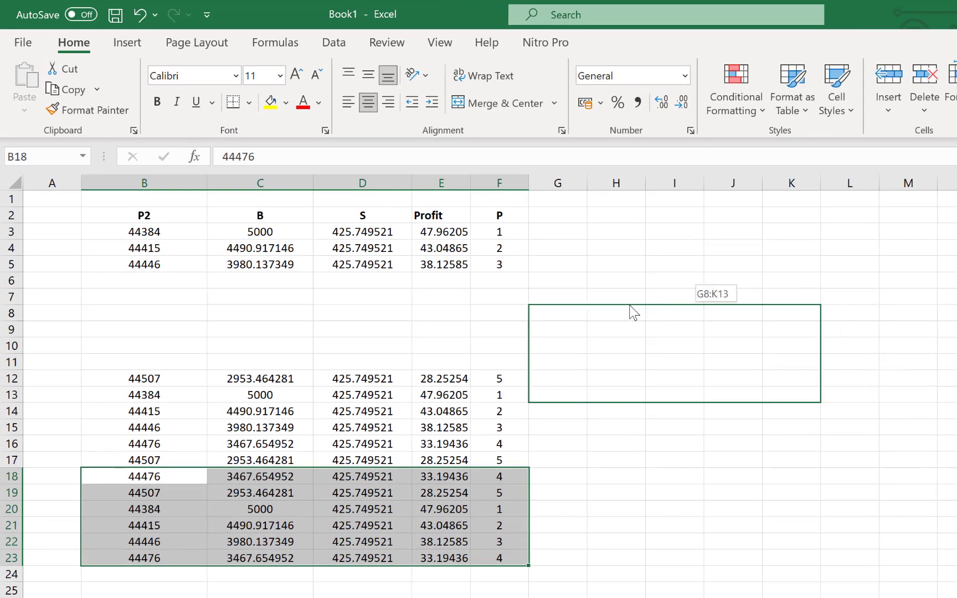
pyautogui.moveTo(634, 313); pyautogui.dragTo(634, 313)
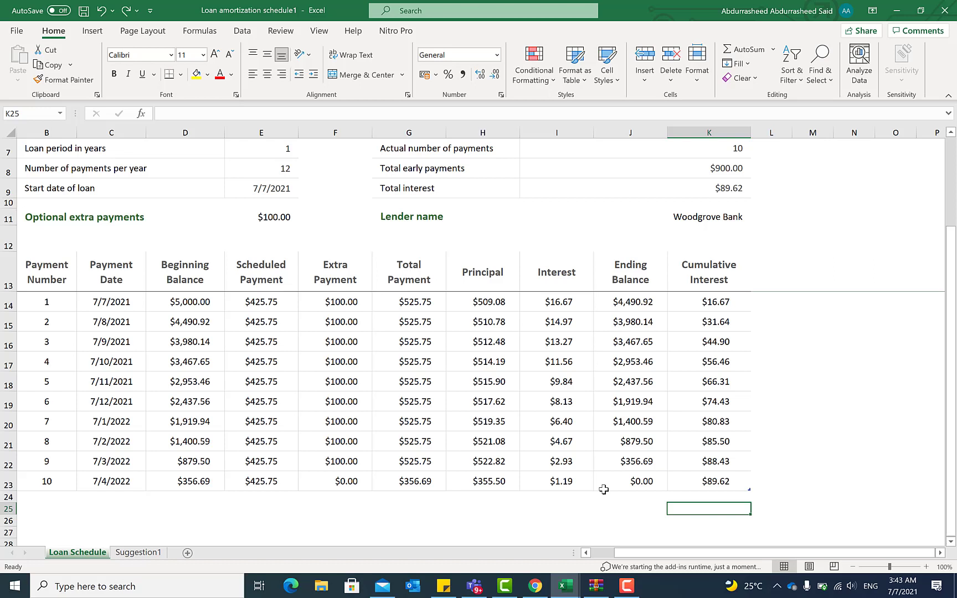
# Step: Run Analyze Data on the loan payment table and scroll through its suggested charts
pyautogui.click(267, 348)
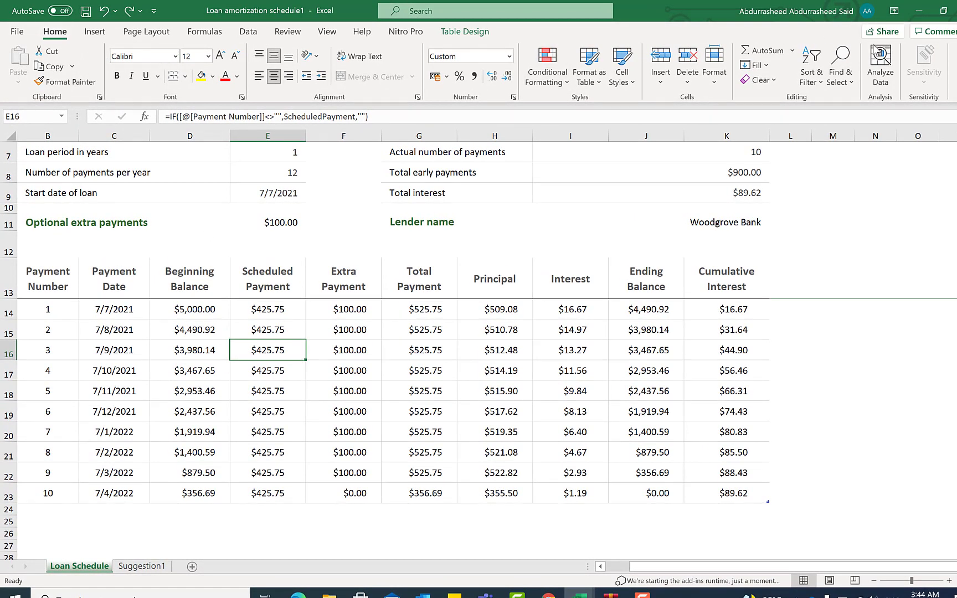
pyautogui.click(881, 65)
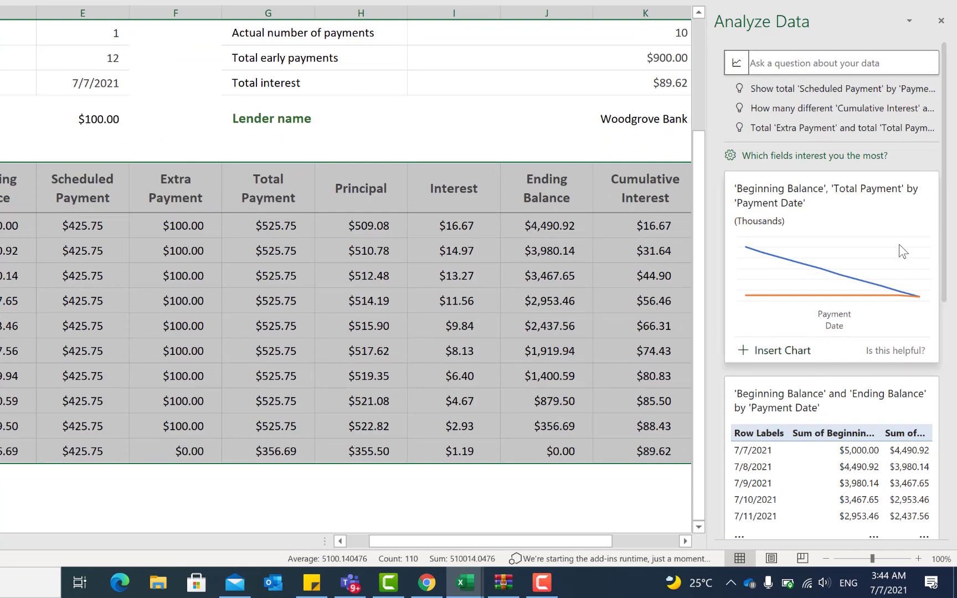
pyautogui.scroll(-2, 859, 244)
pyautogui.scroll(-8, 858, 247)
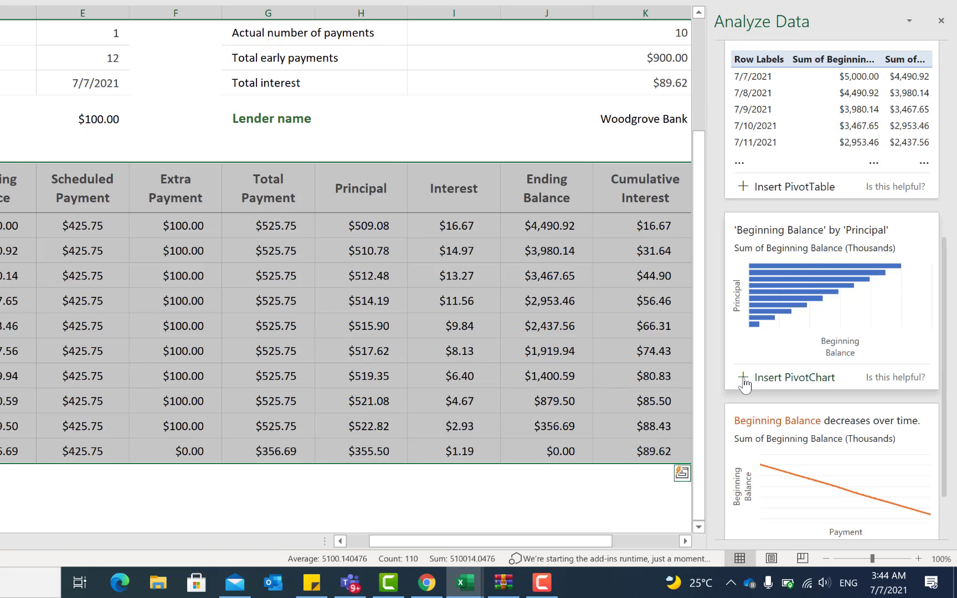
pyautogui.scroll(-2, 764, 359)
pyautogui.scroll(12, 767, 287)
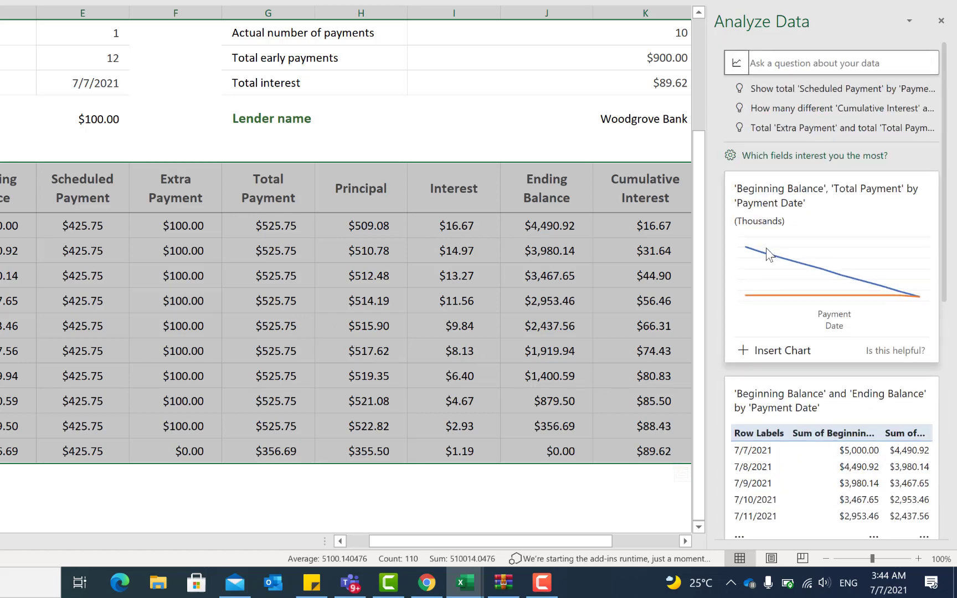
# Step: Uncheck every field except Interest, Ending Balance and Cumulative Interest
pyautogui.click(814, 157)
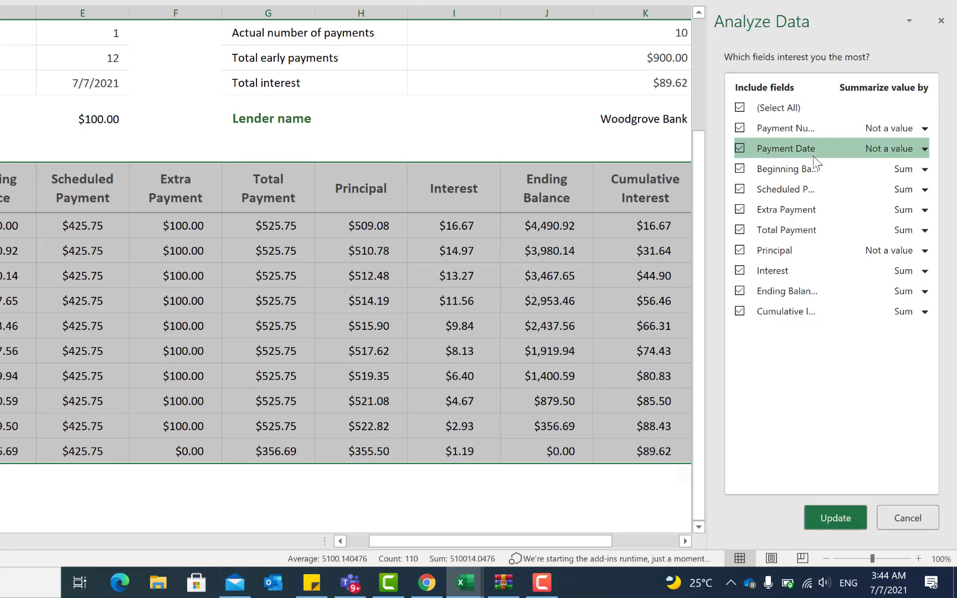
pyautogui.click(739, 128)
pyautogui.click(739, 148)
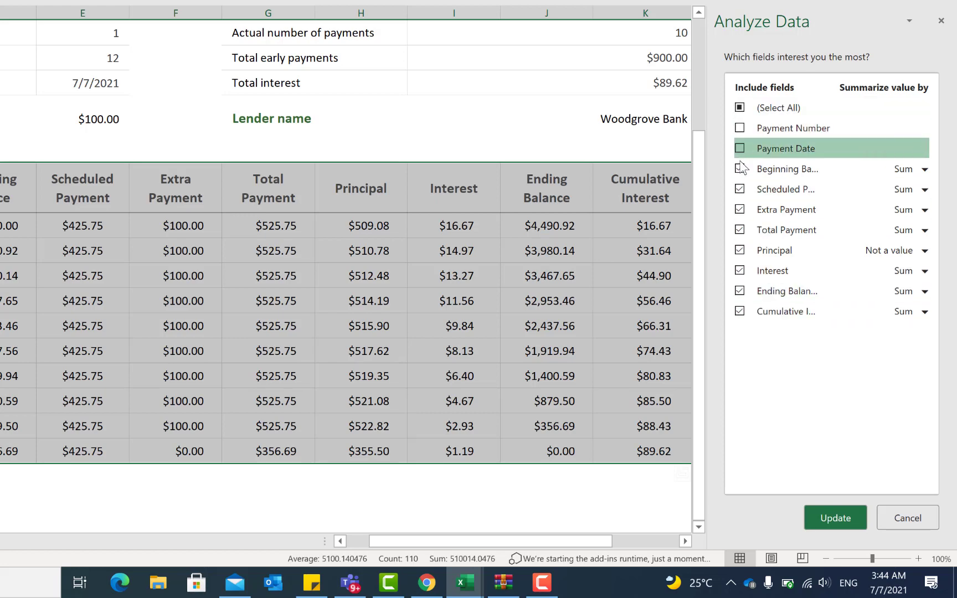
pyautogui.click(740, 168)
pyautogui.click(740, 188)
pyautogui.click(740, 209)
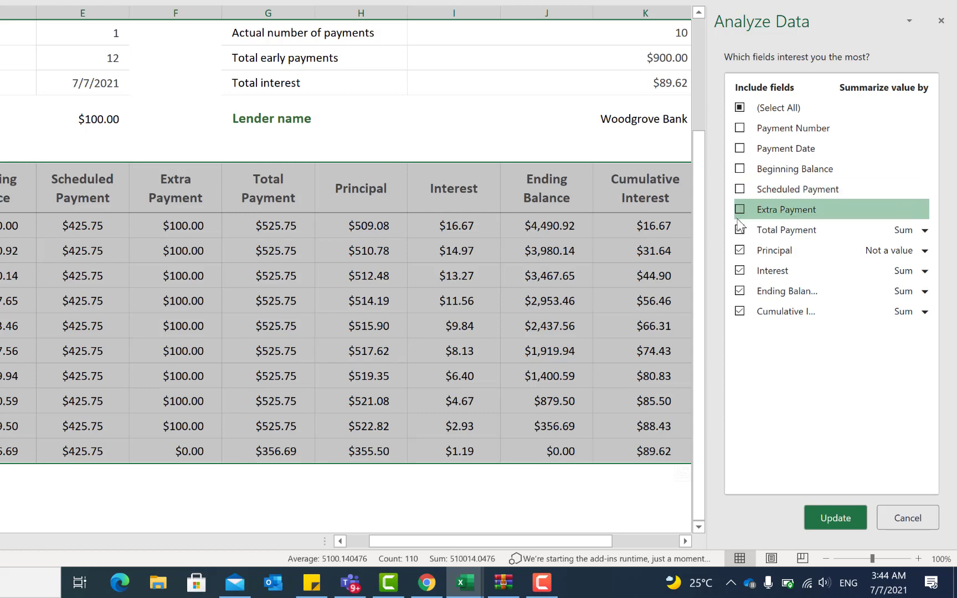
pyautogui.click(740, 230)
pyautogui.click(739, 250)
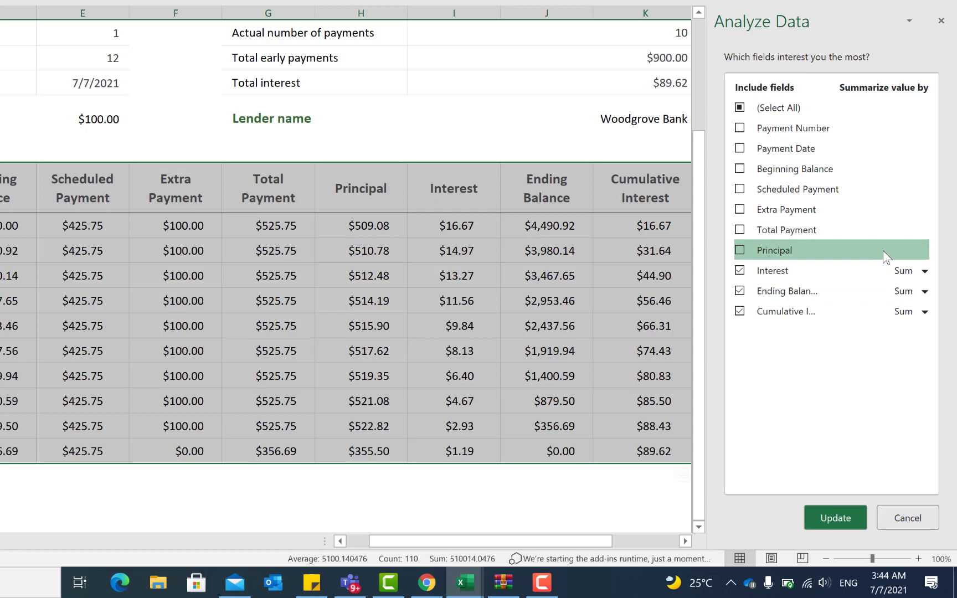
# Step: Summarize Cumulative Interest and Interest as Average and update the suggestions
pyautogui.click(924, 314)
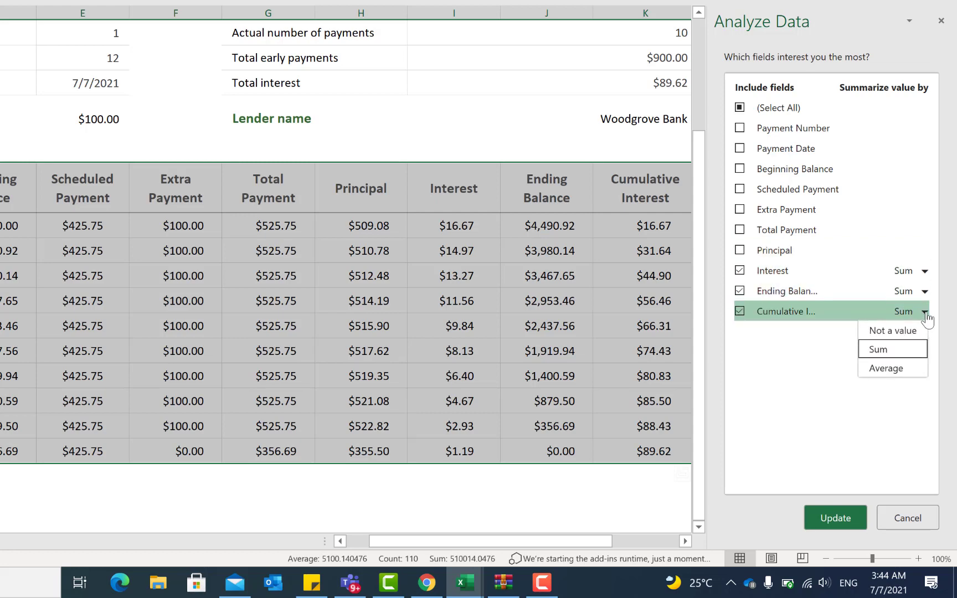
pyautogui.click(910, 365)
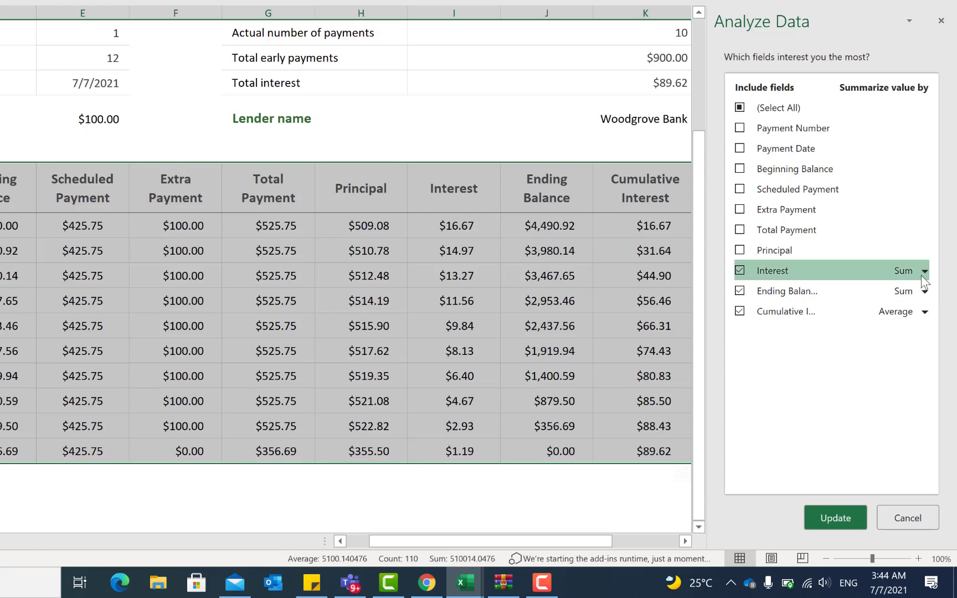
pyautogui.click(923, 273)
pyautogui.click(902, 329)
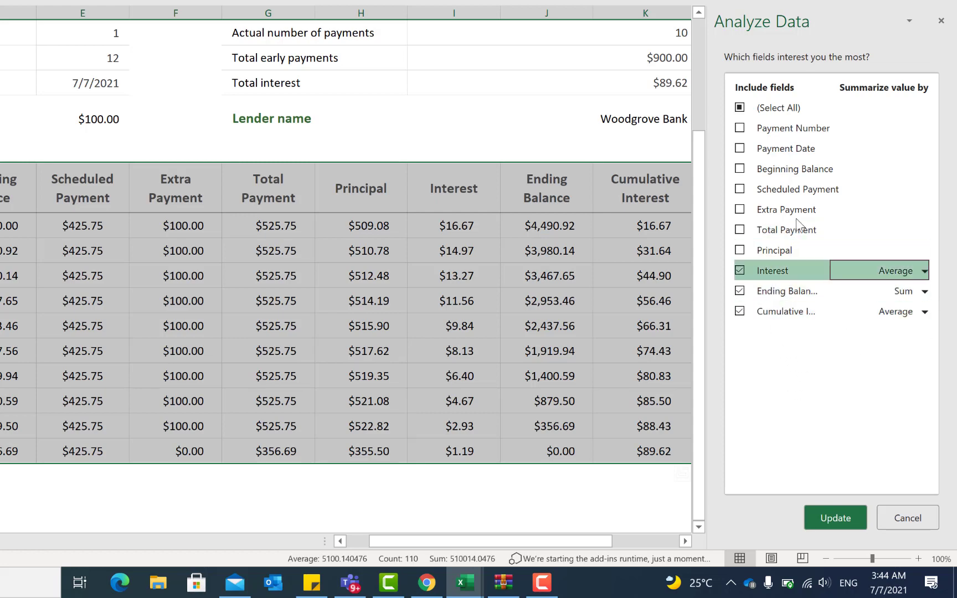
pyautogui.click(839, 515)
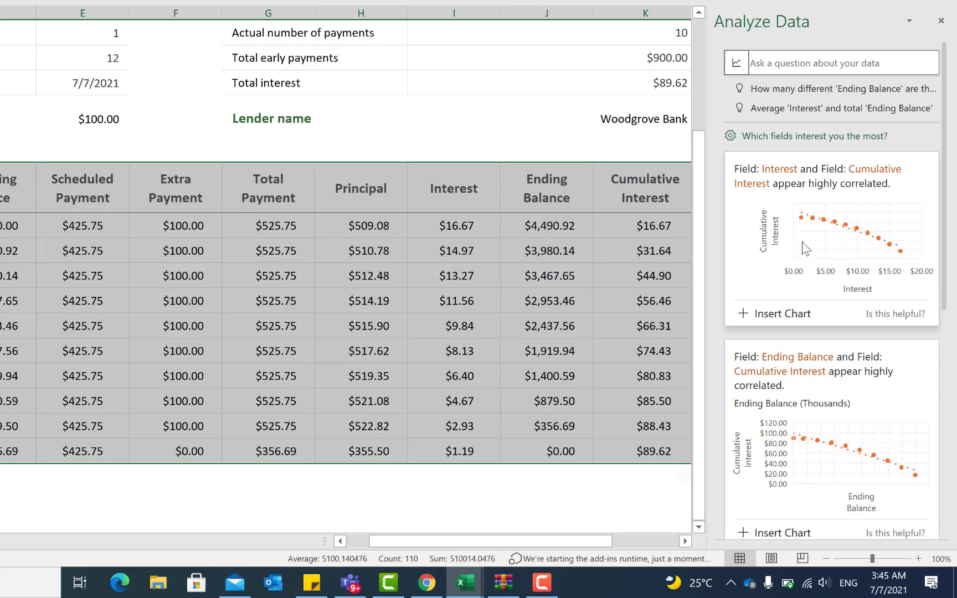
# Step: Insert the Interest vs Cumulative Interest scatter chart, move it lower, and reopen field choices
pyautogui.click(745, 314)
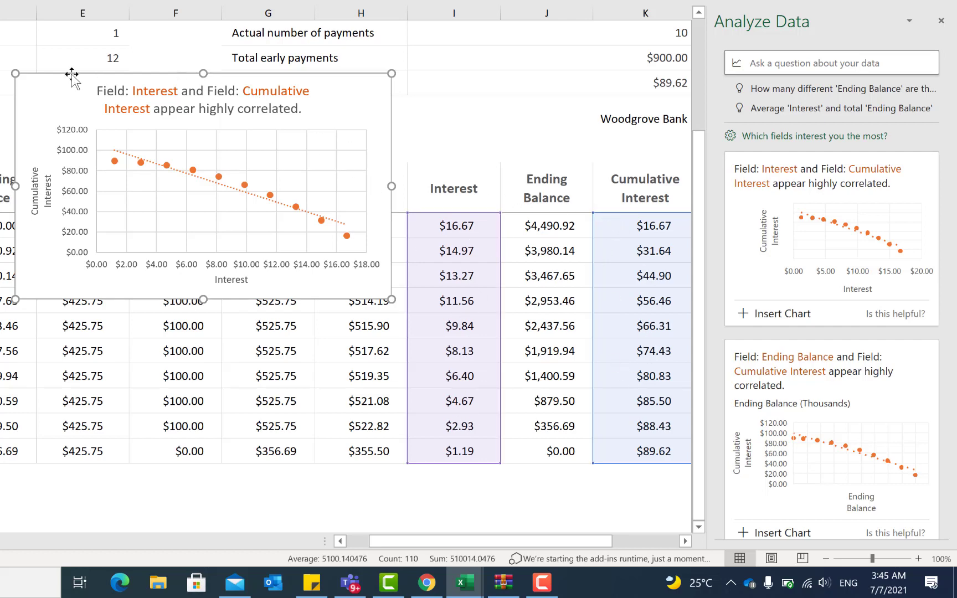
pyautogui.moveTo(64, 87); pyautogui.dragTo(57, 293)
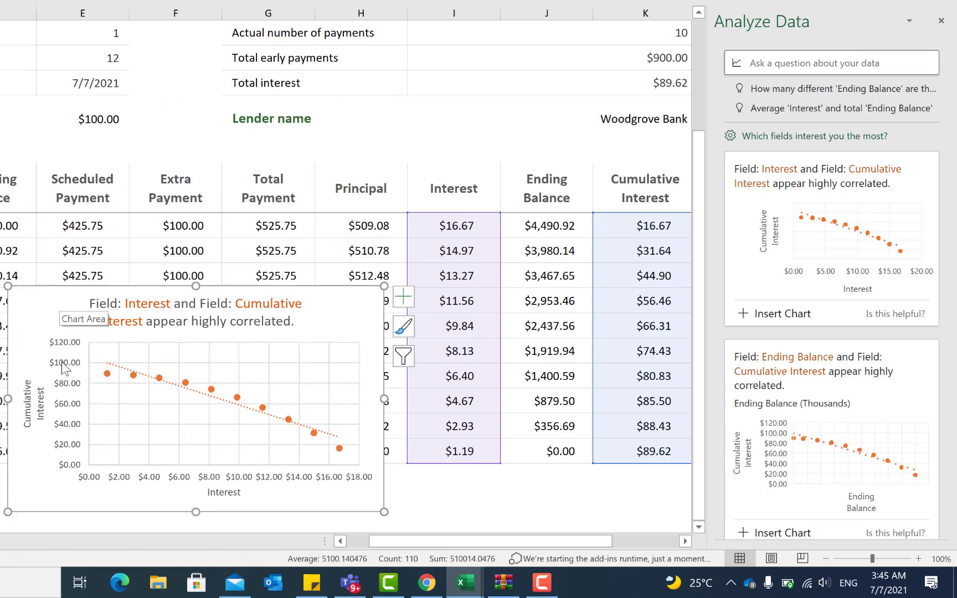
pyautogui.click(796, 137)
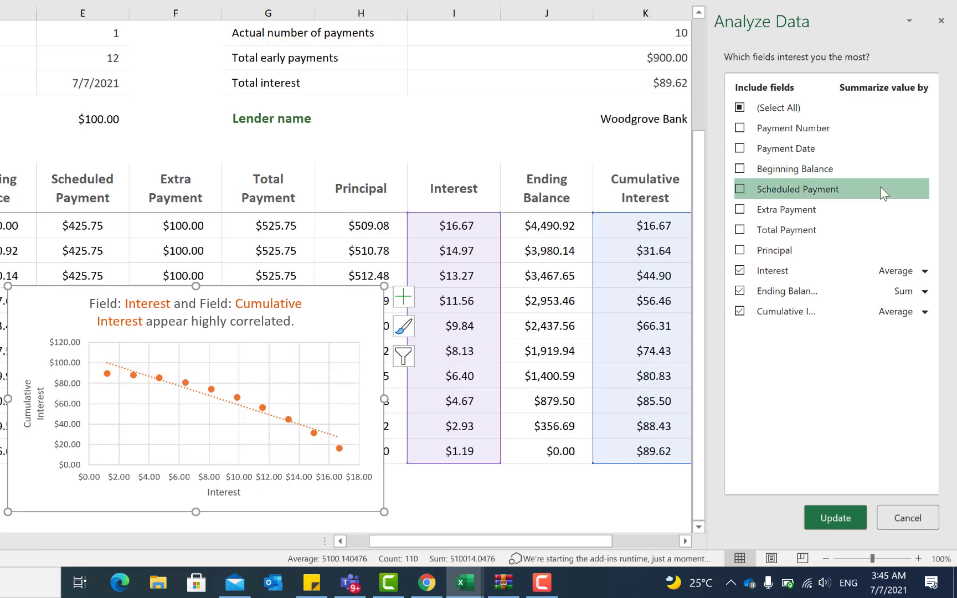
# Step: Check Payment Date, view its summary options, then uncheck it again
pyautogui.click(740, 148)
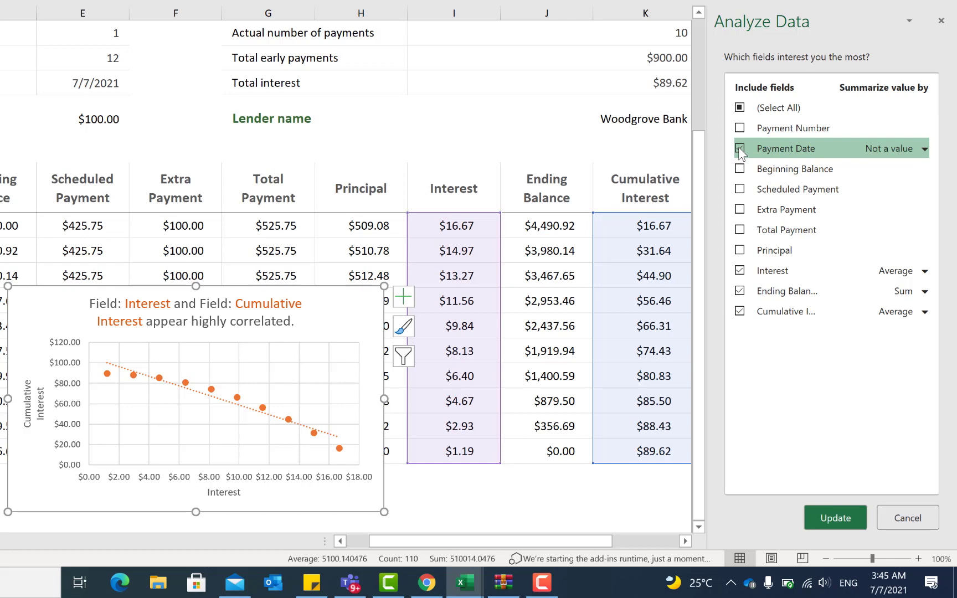
pyautogui.click(921, 148)
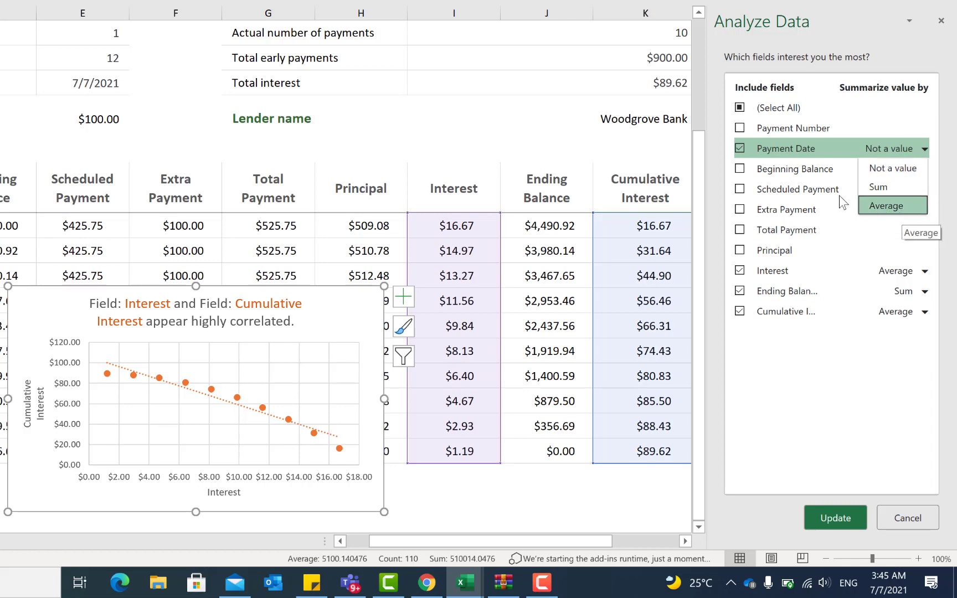
pyautogui.click(742, 149)
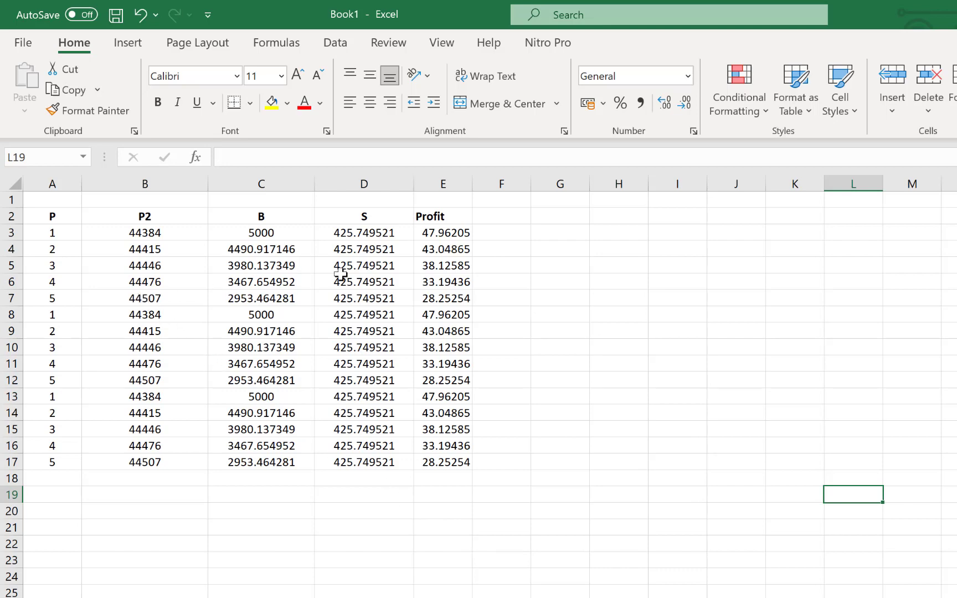
# Step: Select the data range A2:E17, from P through Profit
pyautogui.click(559, 597)
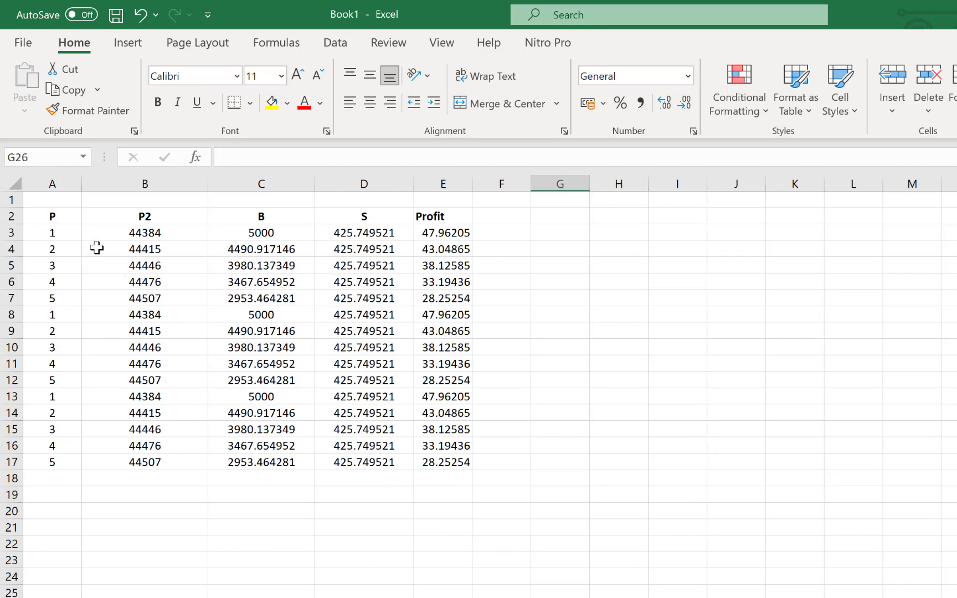
pyautogui.moveTo(48, 215); pyautogui.dragTo(449, 464)
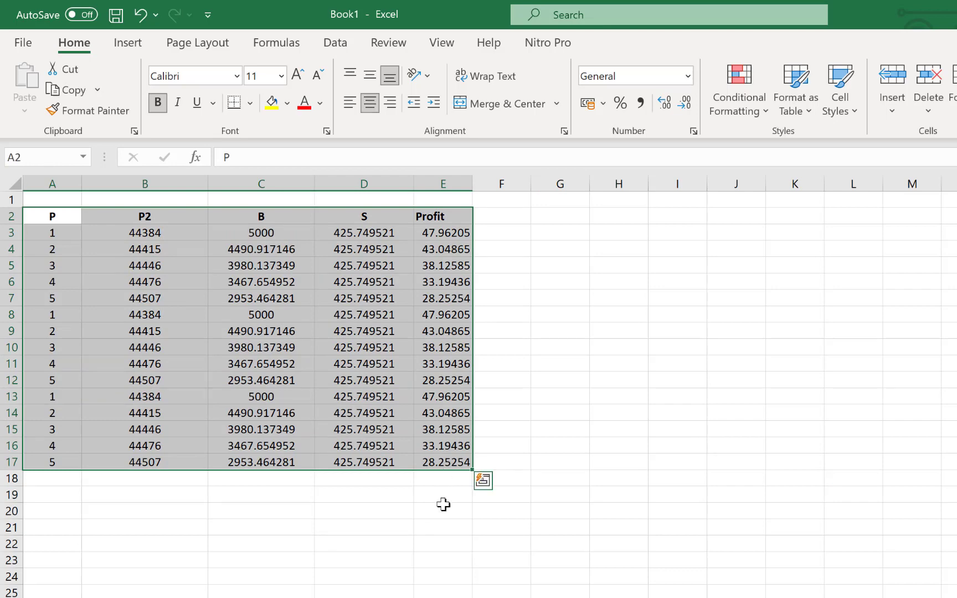
# Step: Open Quick Analysis for the selection and view its Charts suggestions
pyautogui.click(484, 481)
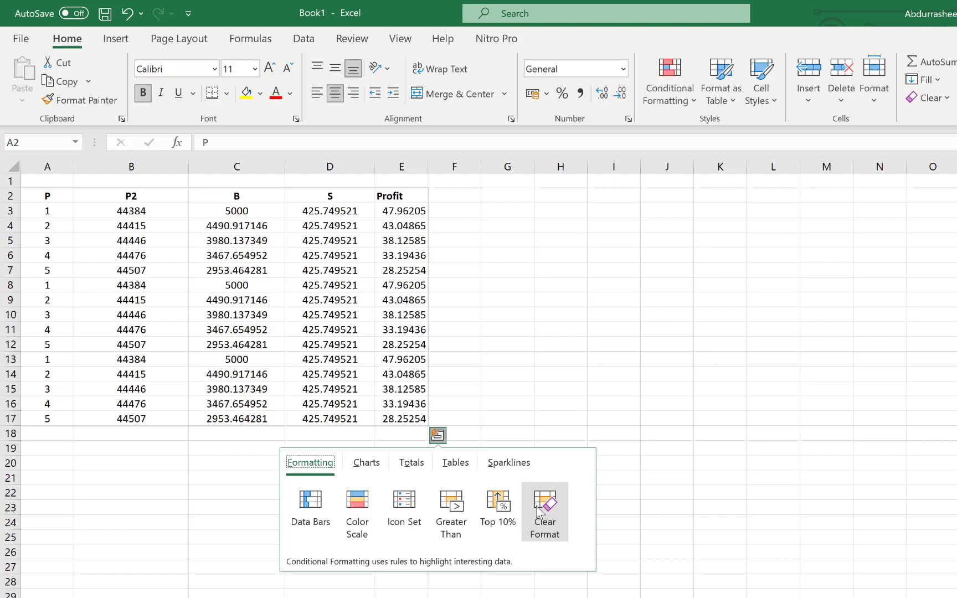
pyautogui.click(359, 467)
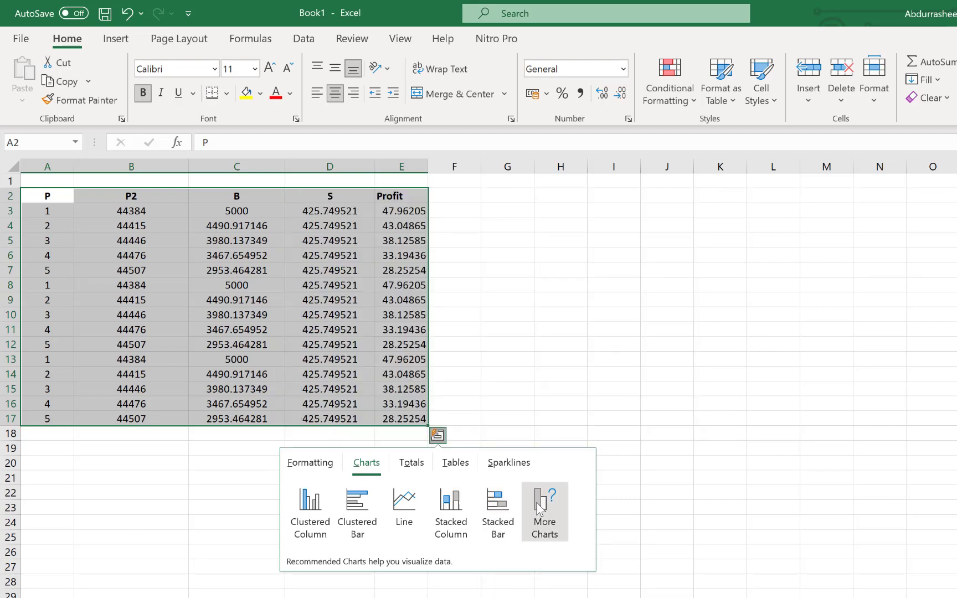
# Step: Preview the Totals Sum option, then the Tables PivotTable suggestion
pyautogui.click(412, 469)
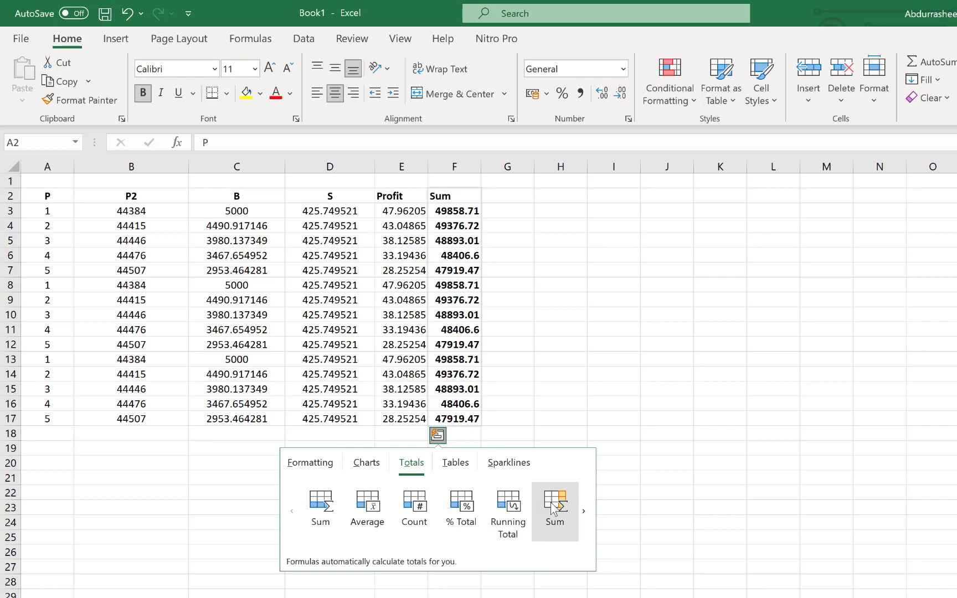
pyautogui.click(454, 470)
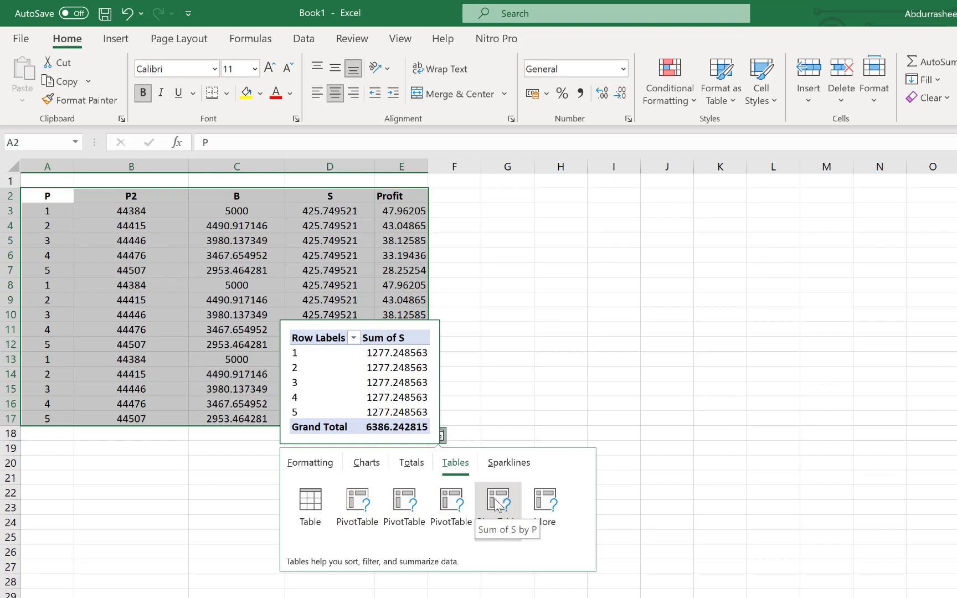
# Step: Preview Sparklines for each row, then return to the Charts suggestions
pyautogui.click(514, 468)
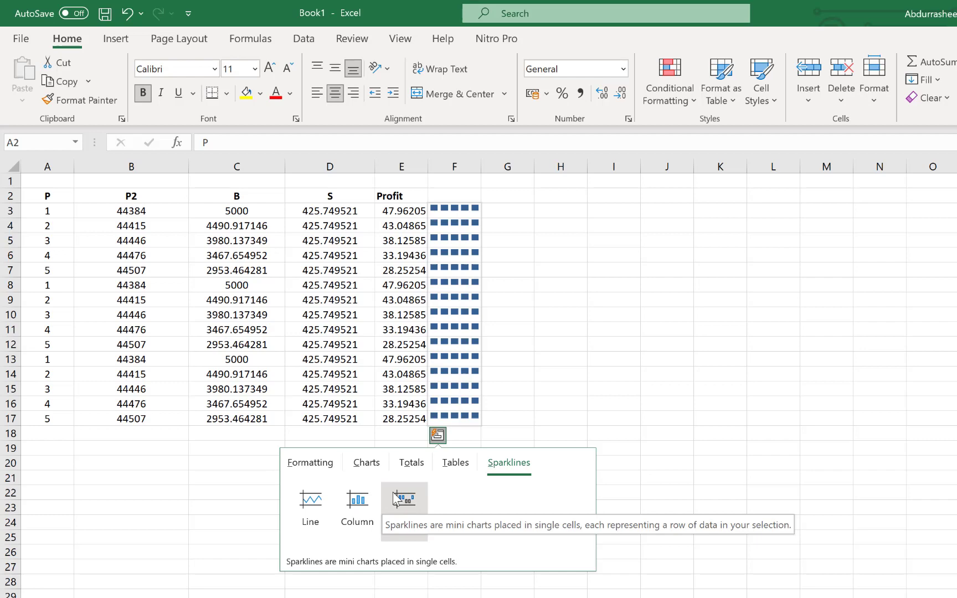
pyautogui.click(375, 467)
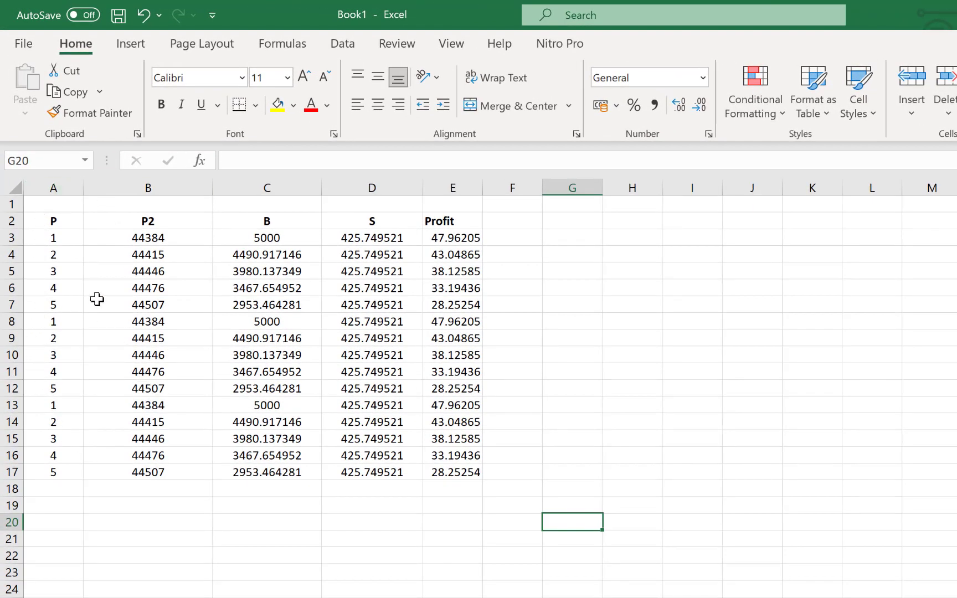
pyautogui.click(61, 188)
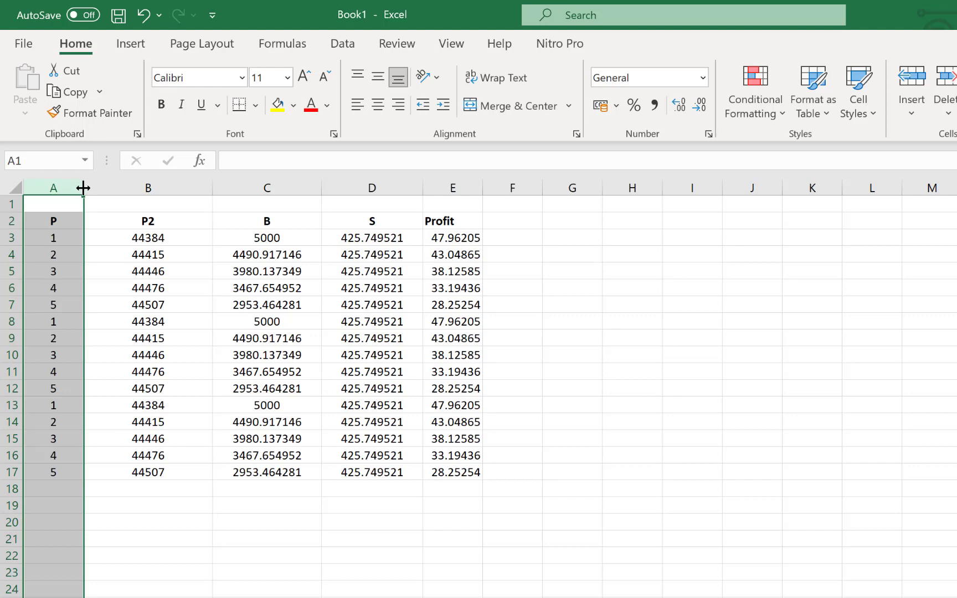
pyautogui.doubleClick(83, 187)
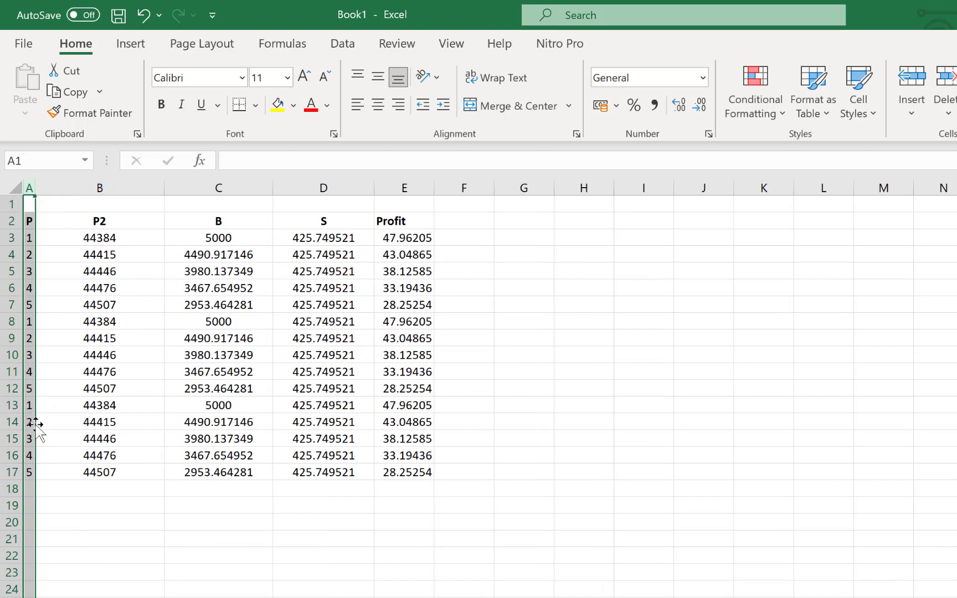
pyautogui.click(101, 186)
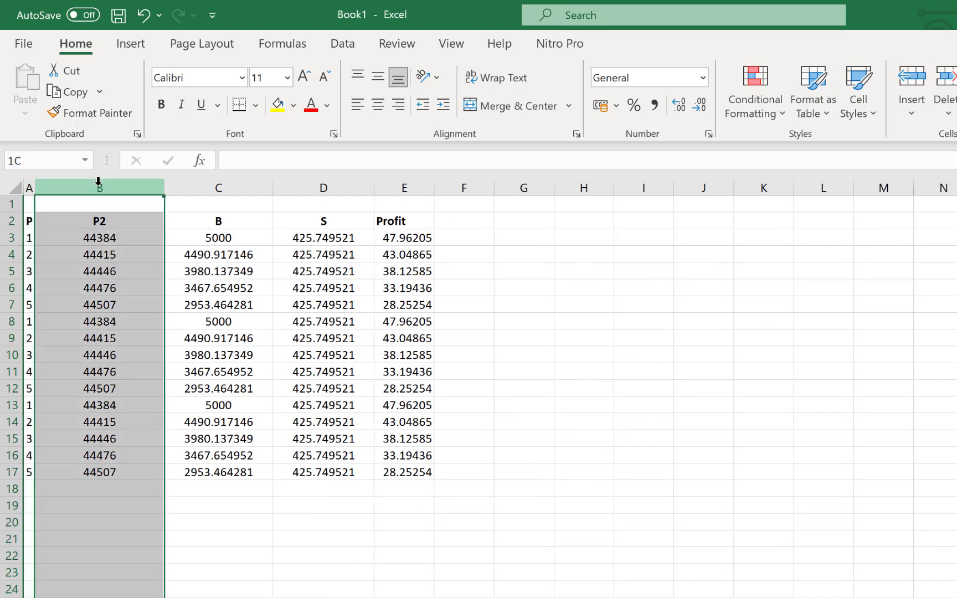
pyautogui.doubleClick(165, 187)
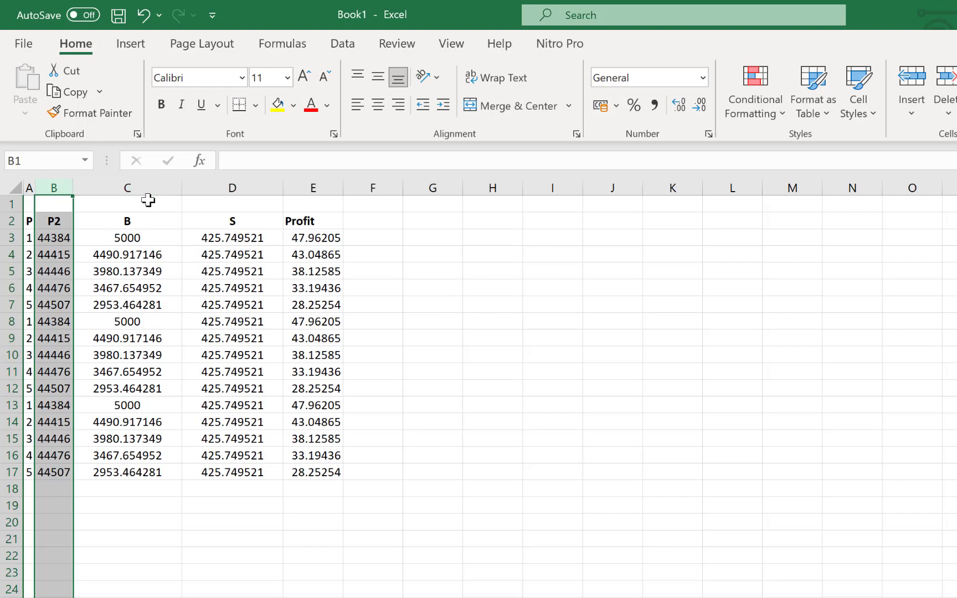
pyautogui.click(151, 188)
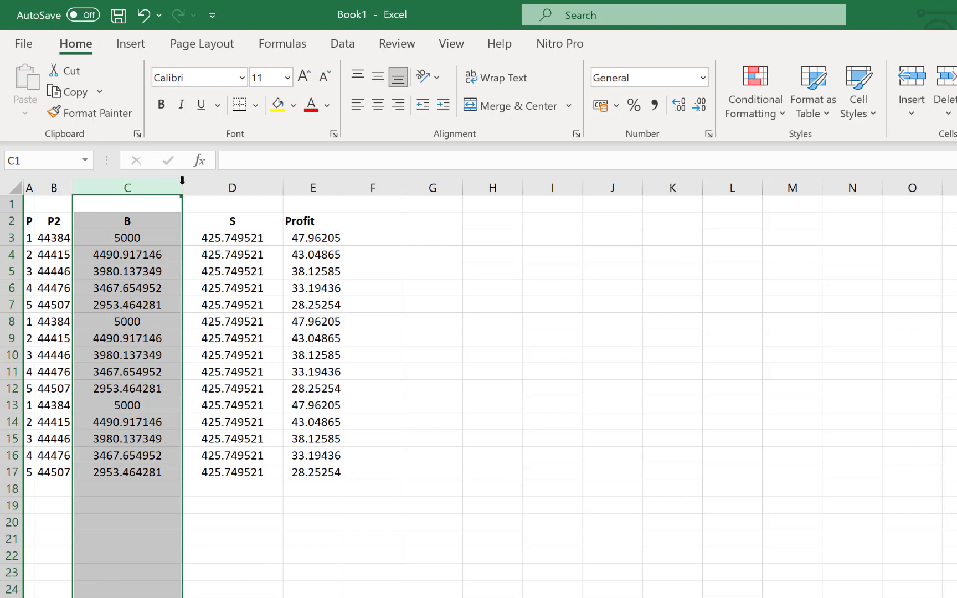
pyautogui.doubleClick(182, 185)
pyautogui.hotkey('ctrl', 'z')
pyautogui.hotkey('ctrl', 'z')
pyautogui.click(59, 313)
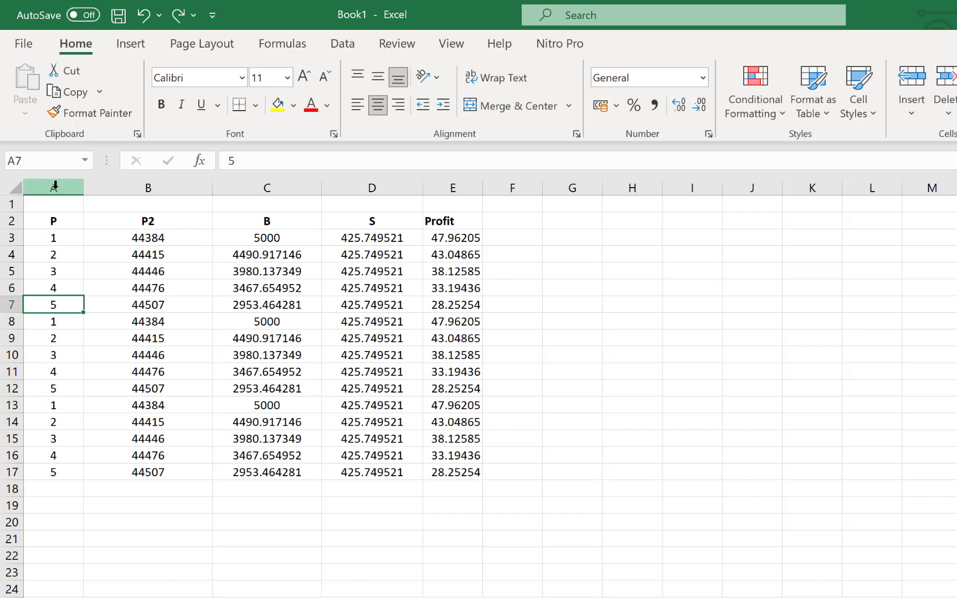
# Step: AutoFit columns A through E so the full Profit decimals are visible
pyautogui.moveTo(55, 187); pyautogui.dragTo(479, 194)
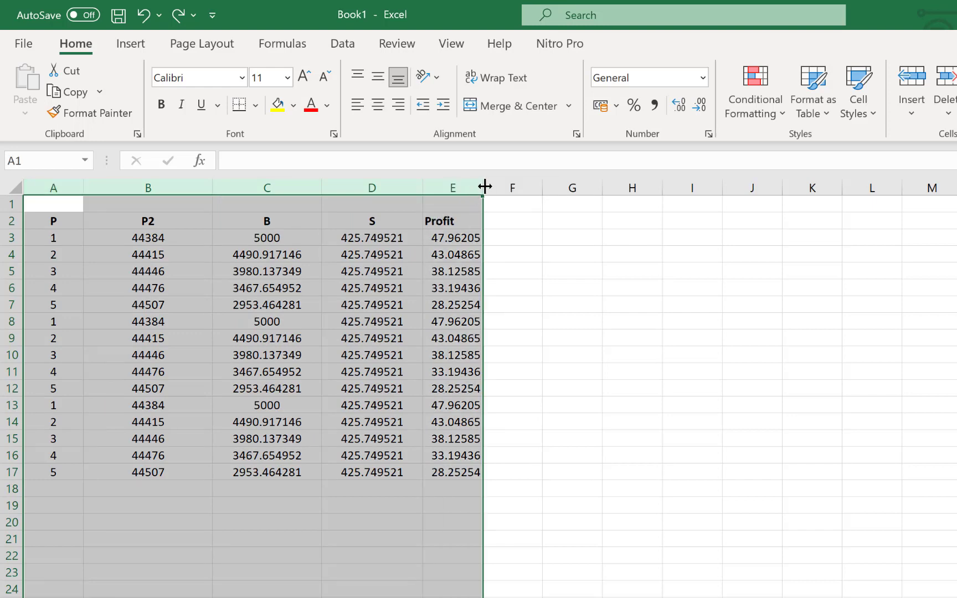
pyautogui.doubleClick(483, 187)
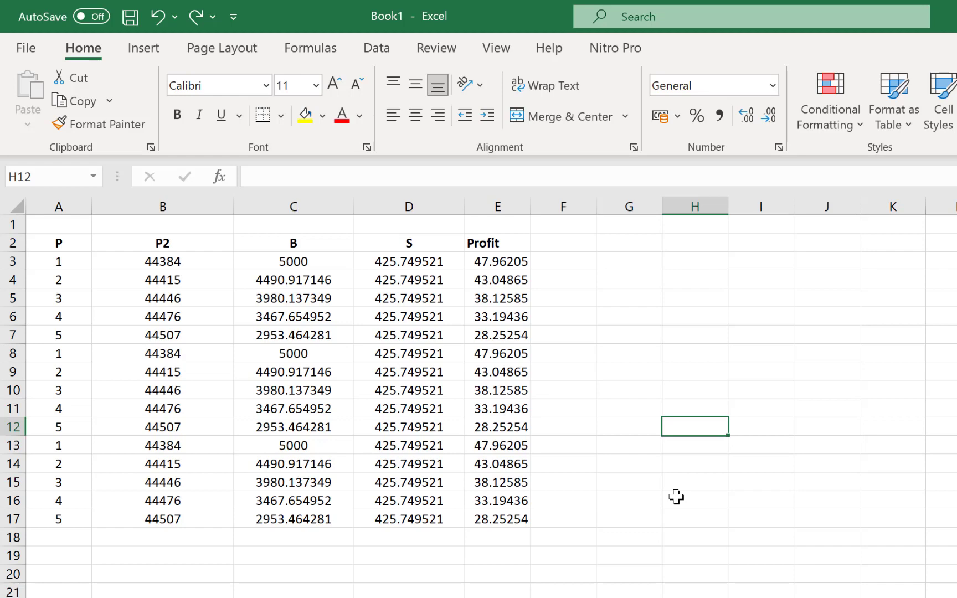
# Step: Review and confirm the Profit formula in cell E3
pyautogui.click(500, 256)
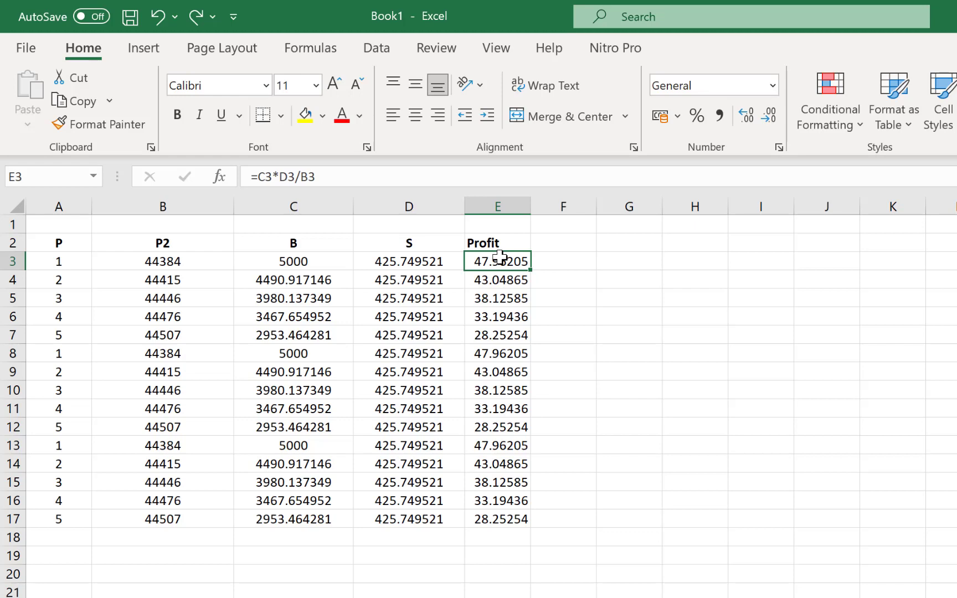
pyautogui.click(320, 176)
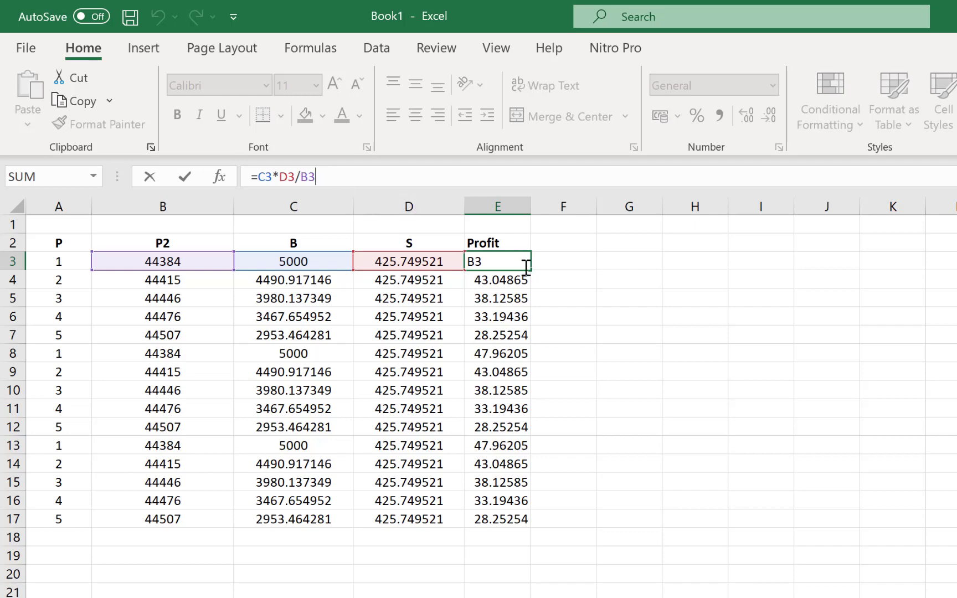
pyautogui.click(577, 264)
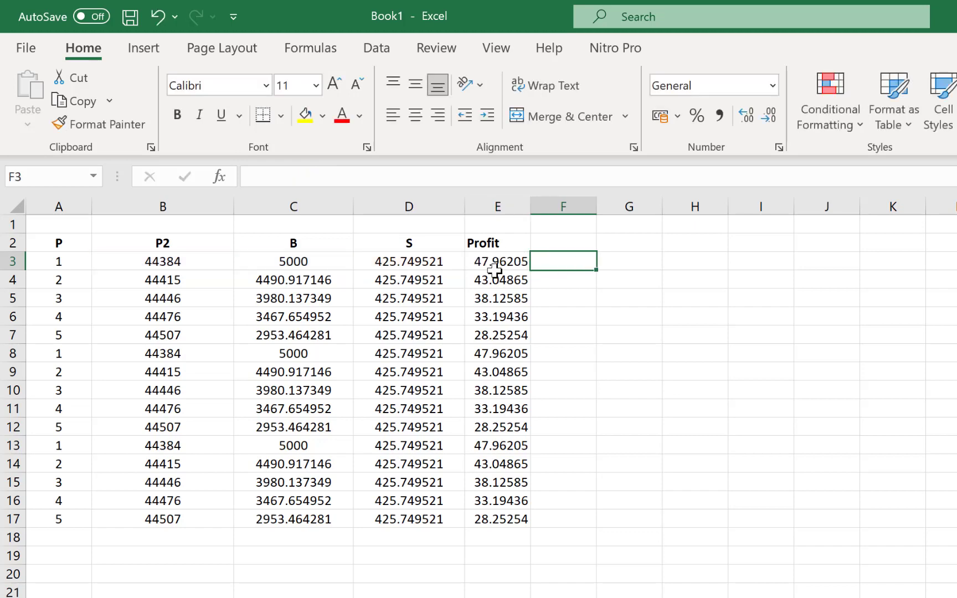
# Step: Copy the Profit results E3:E17 and paste them starting at E20
pyautogui.moveTo(496, 263); pyautogui.dragTo(504, 524)
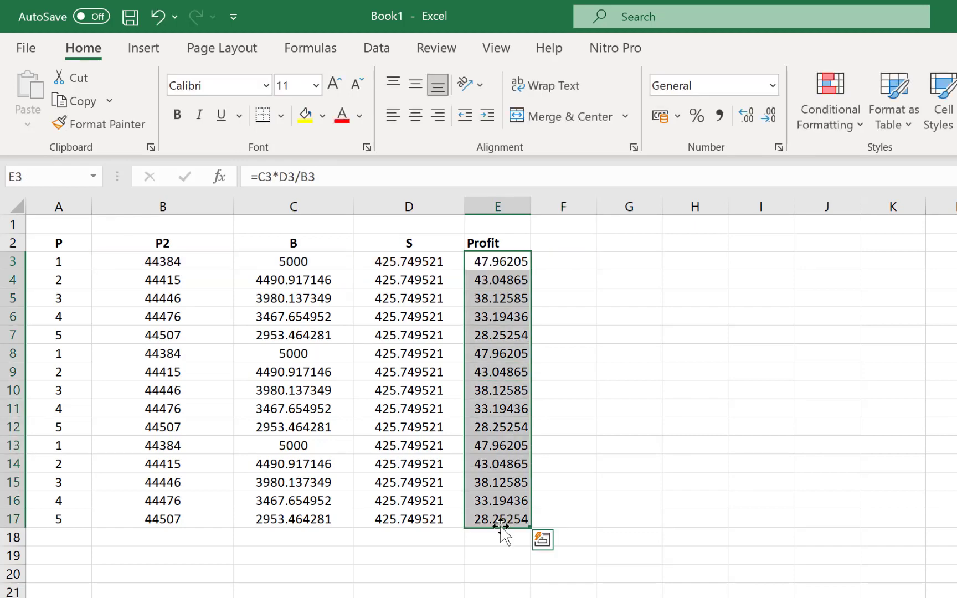
pyautogui.rightClick(512, 477)
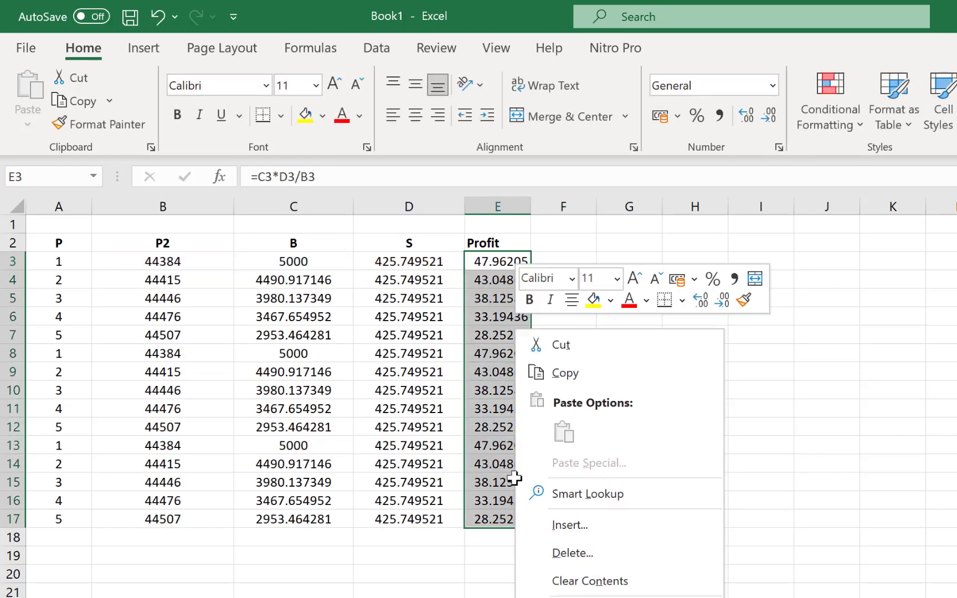
pyautogui.click(610, 377)
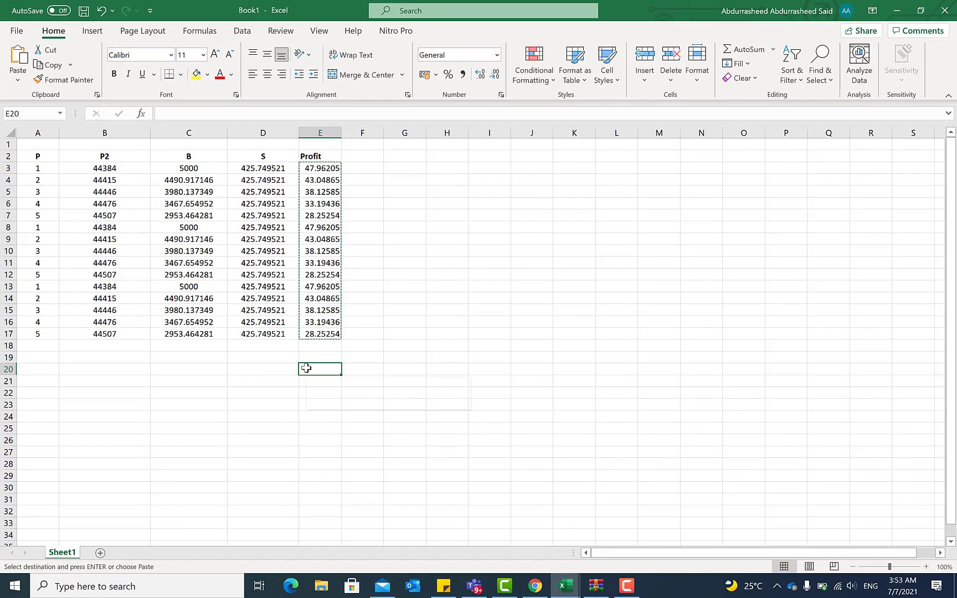
pyautogui.rightClick(482, 573)
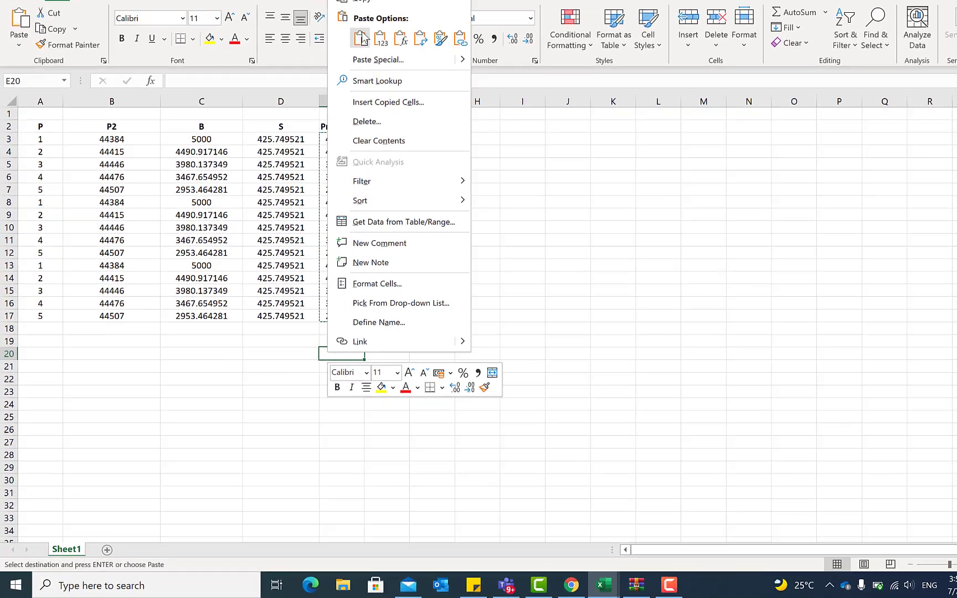
pyautogui.click(337, 74)
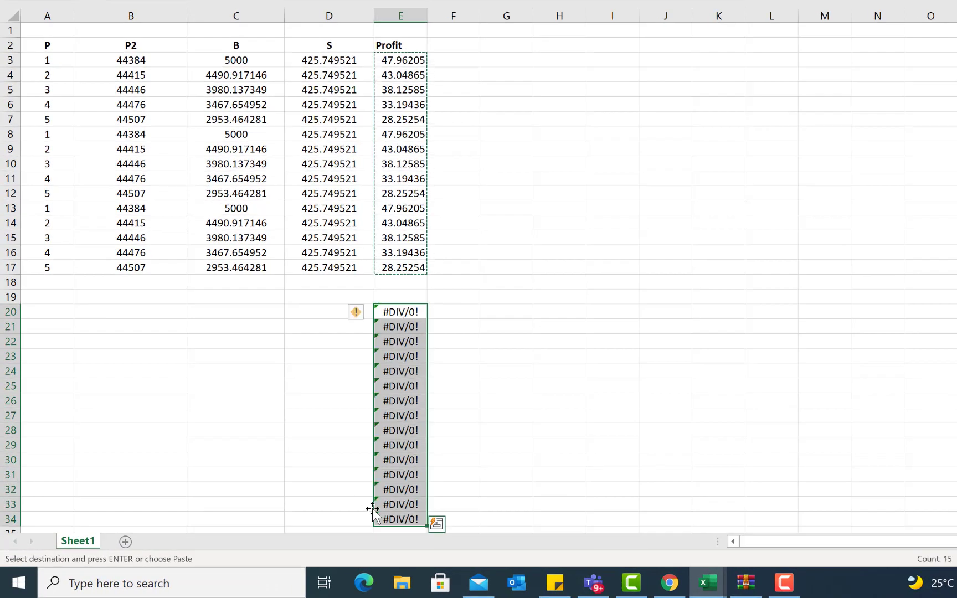
# Step: Undo the #DIV/0! paste so E20:E34 is empty again, then select E19
pyautogui.scroll(-1, 394, 316)
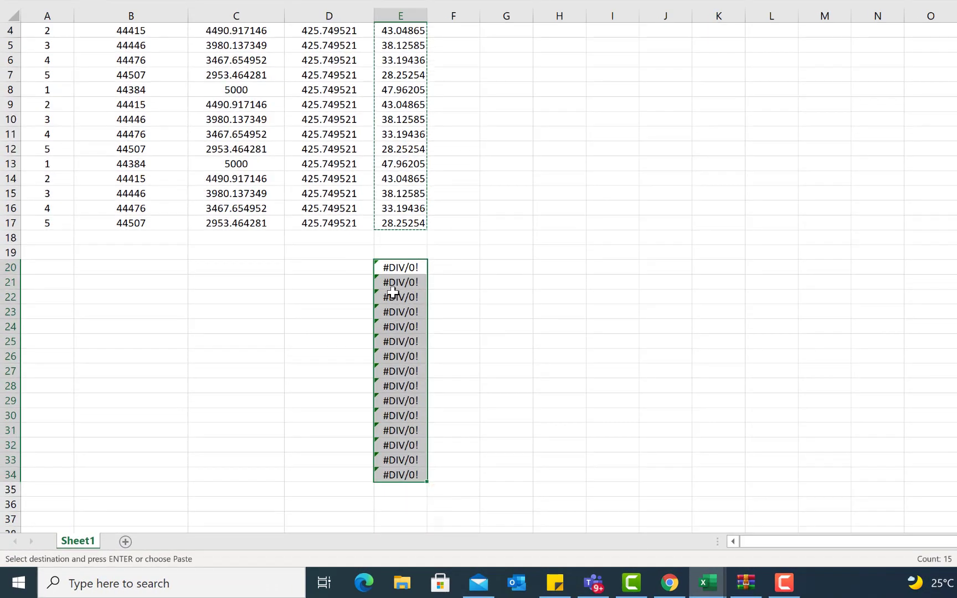
pyautogui.scroll(1, 391, 299)
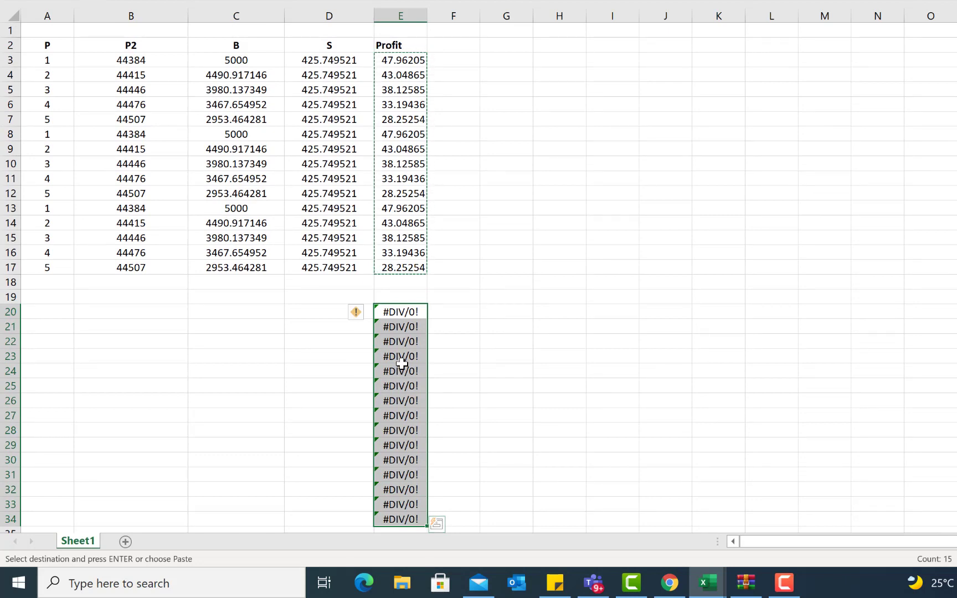
pyautogui.hotkey('alt', 'shift', 'F10')
pyautogui.click(552, 305)
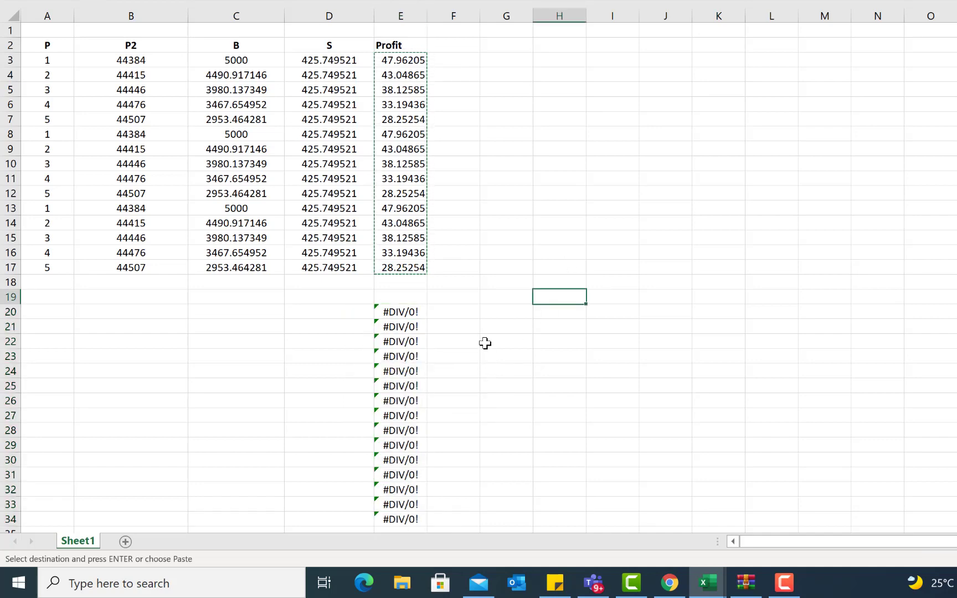
pyautogui.hotkey('ctrl', 'z')
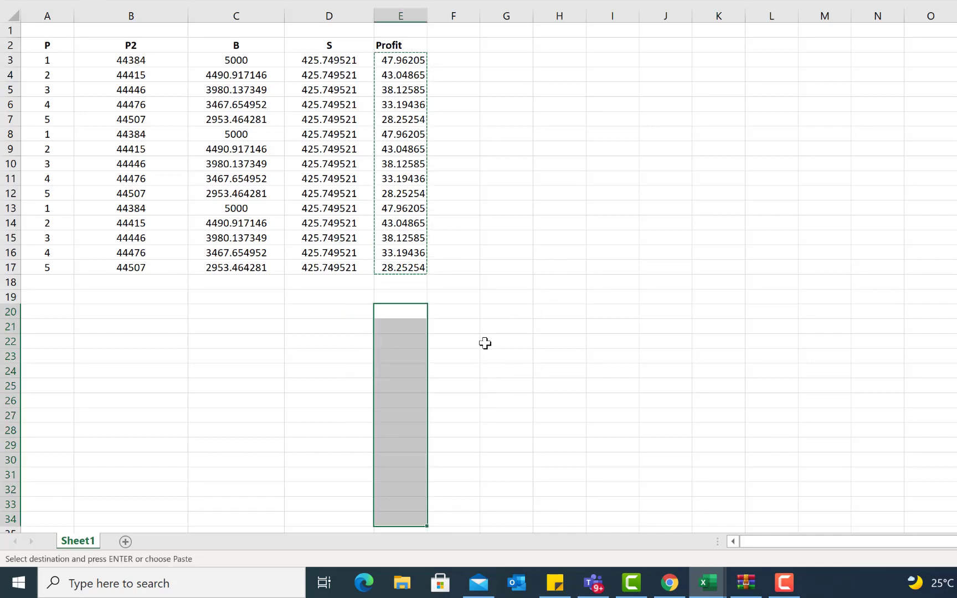
pyautogui.click(513, 328)
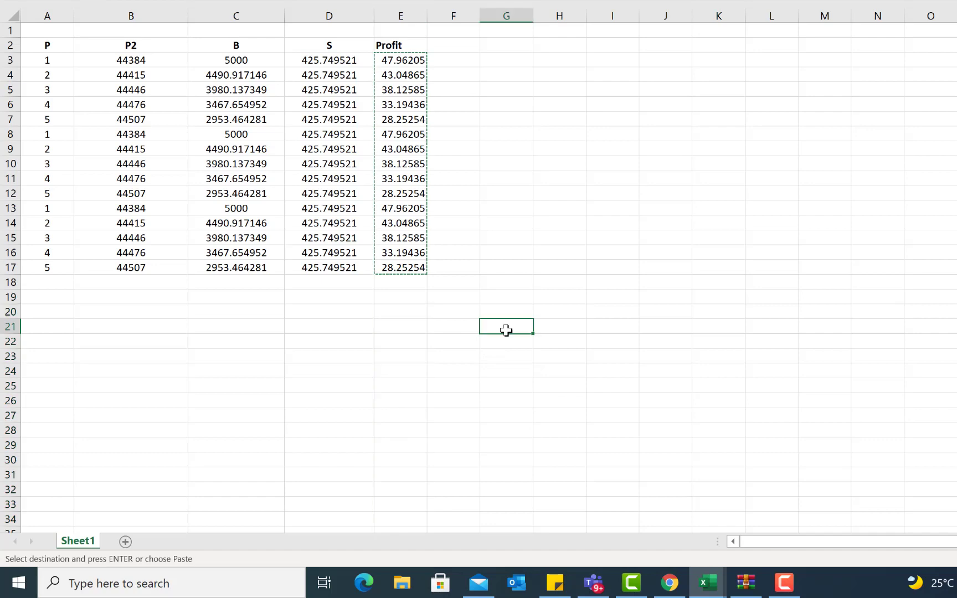
pyautogui.click(396, 299)
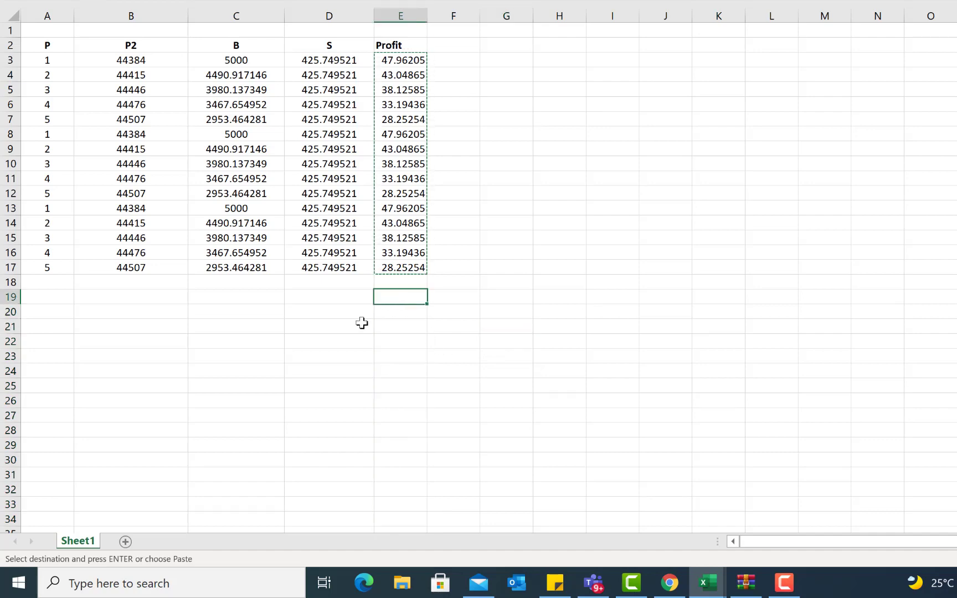
# Step: Paste the copied Profit results into E19 as Values only with Paste Special
pyautogui.rightClick(390, 299)
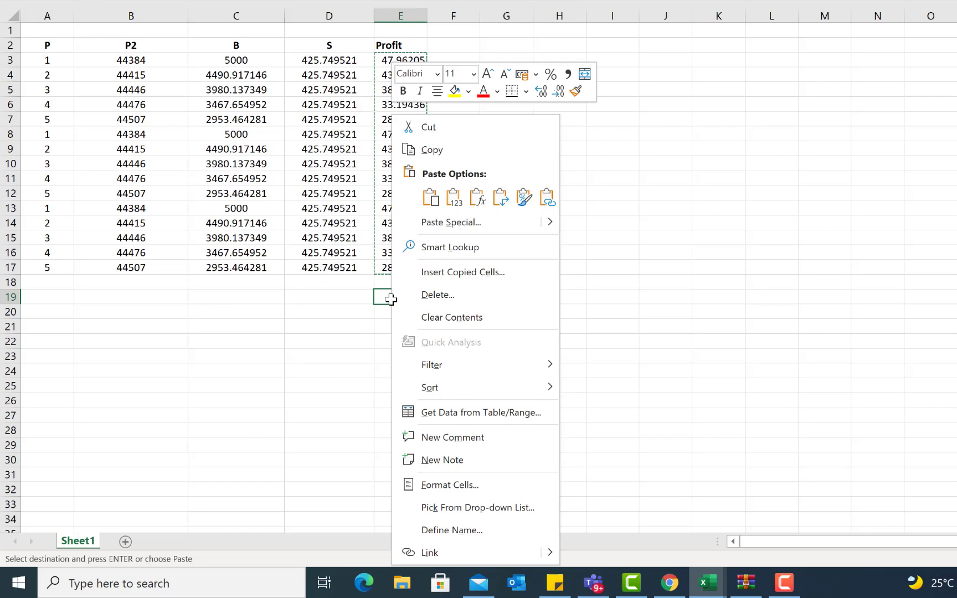
pyautogui.click(444, 225)
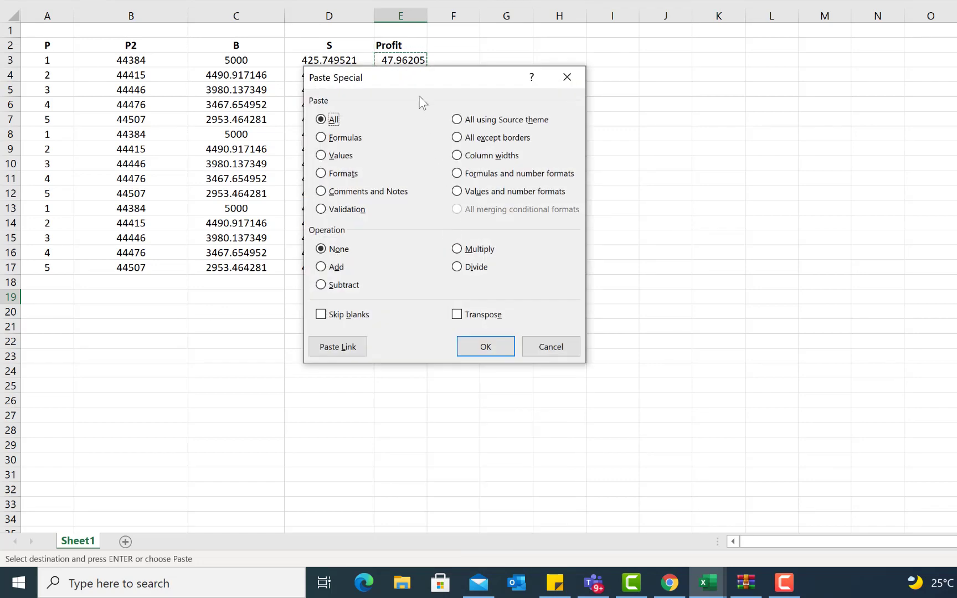
pyautogui.moveTo(421, 86); pyautogui.dragTo(574, 151)
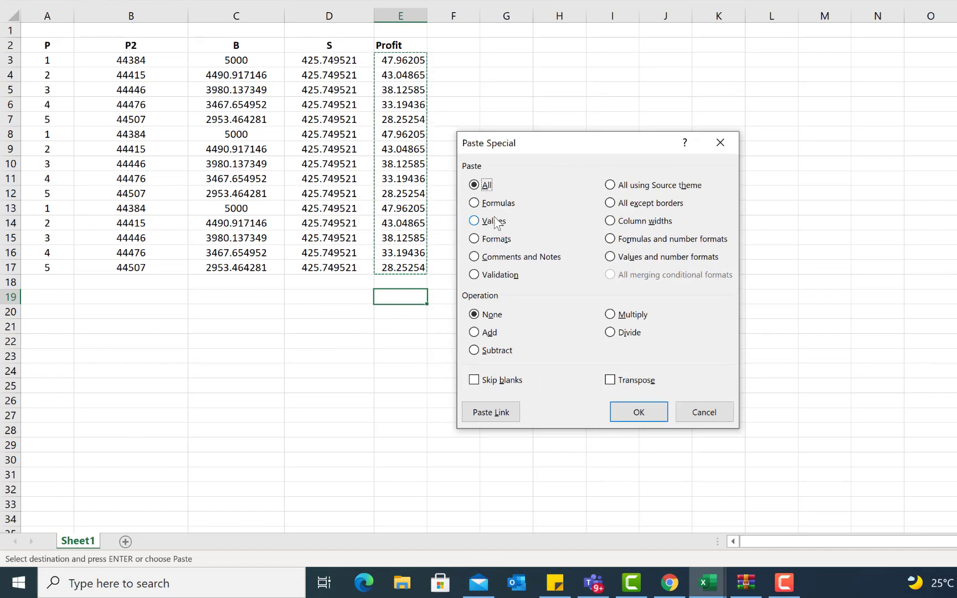
pyautogui.click(475, 222)
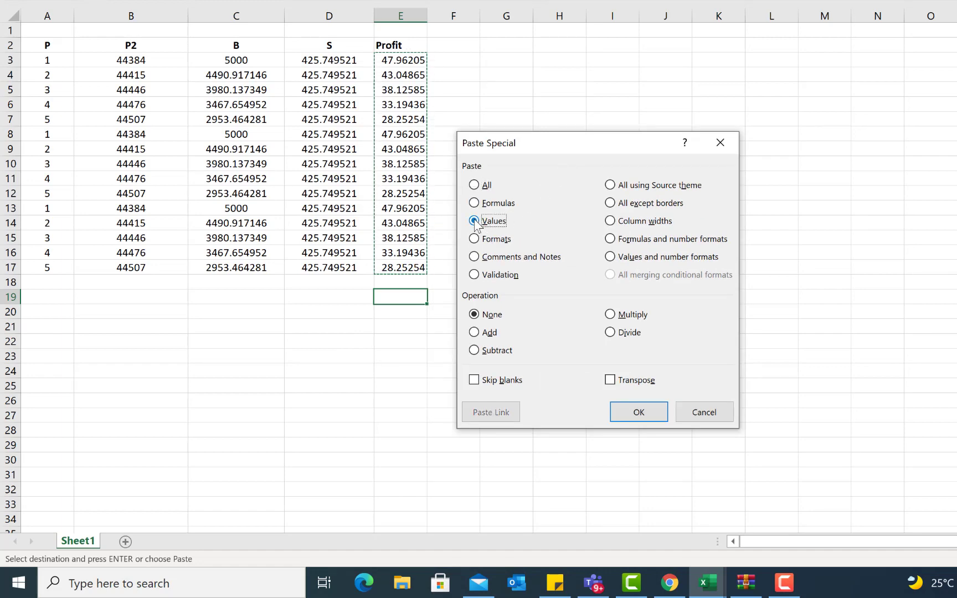
pyautogui.click(638, 414)
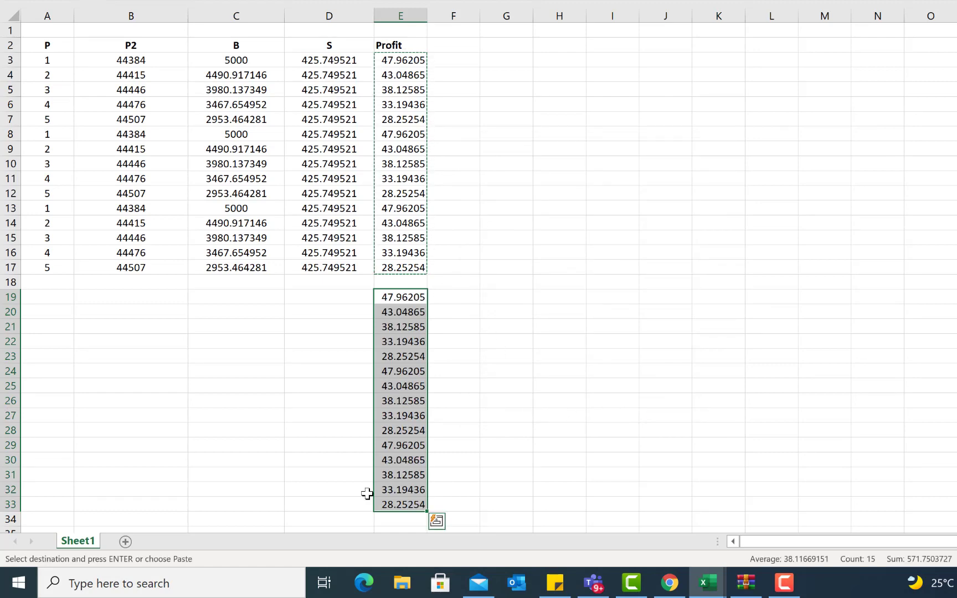
# Step: Check that E19 through E23 hold plain numbers instead of formulas
pyautogui.click(529, 340)
pyautogui.click(410, 298)
pyautogui.click(411, 312)
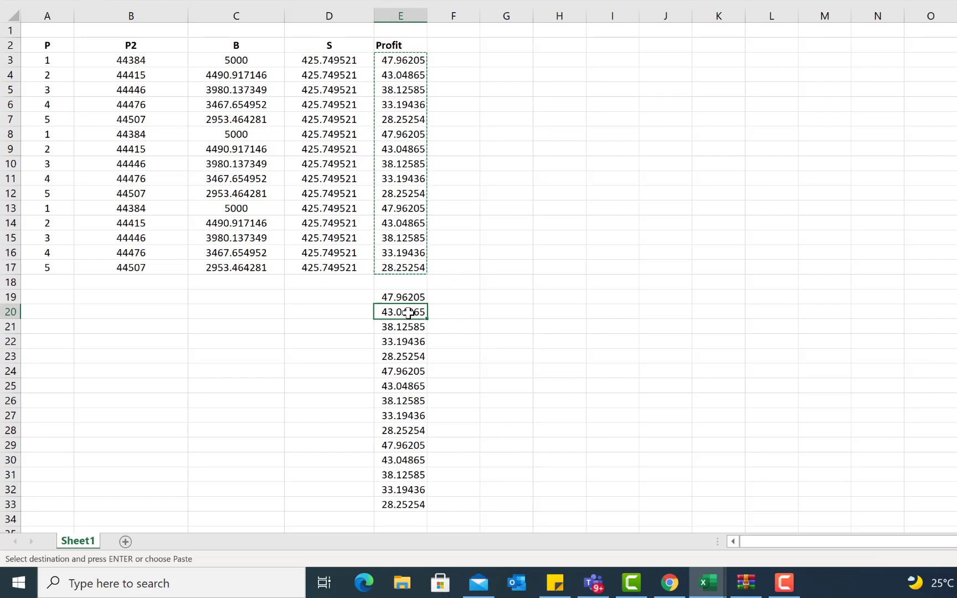
pyautogui.click(406, 328)
pyautogui.click(407, 354)
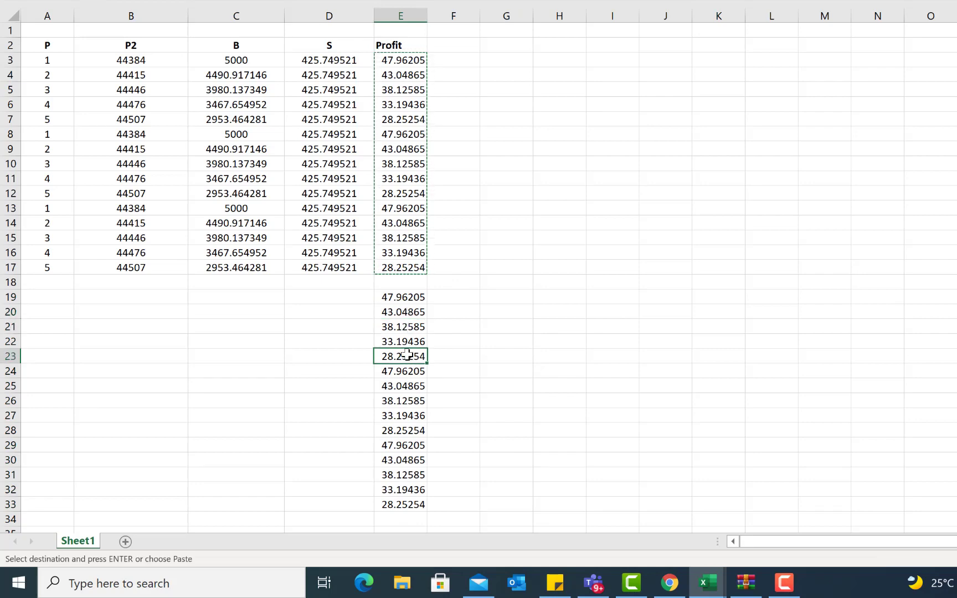
pyautogui.click(497, 339)
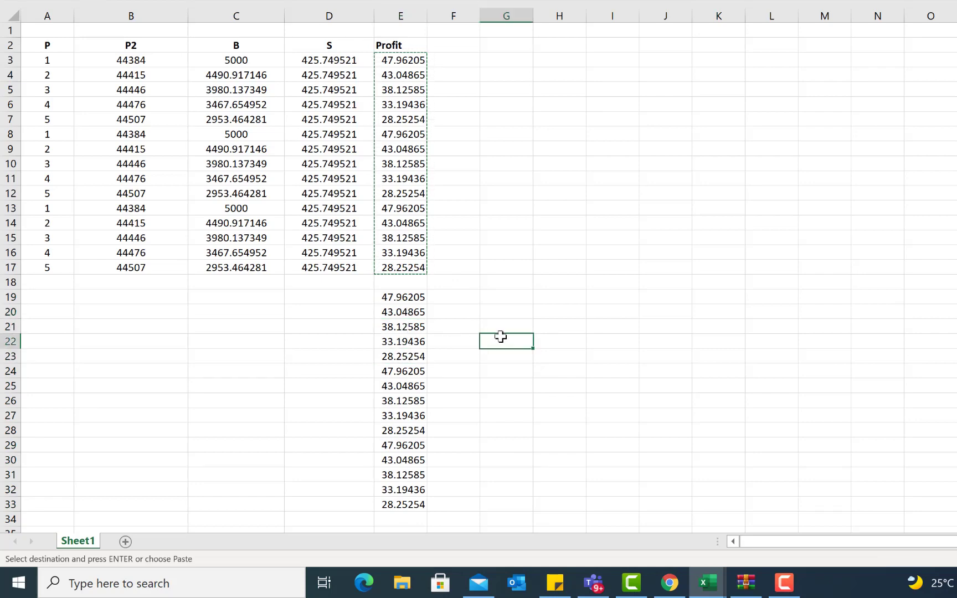